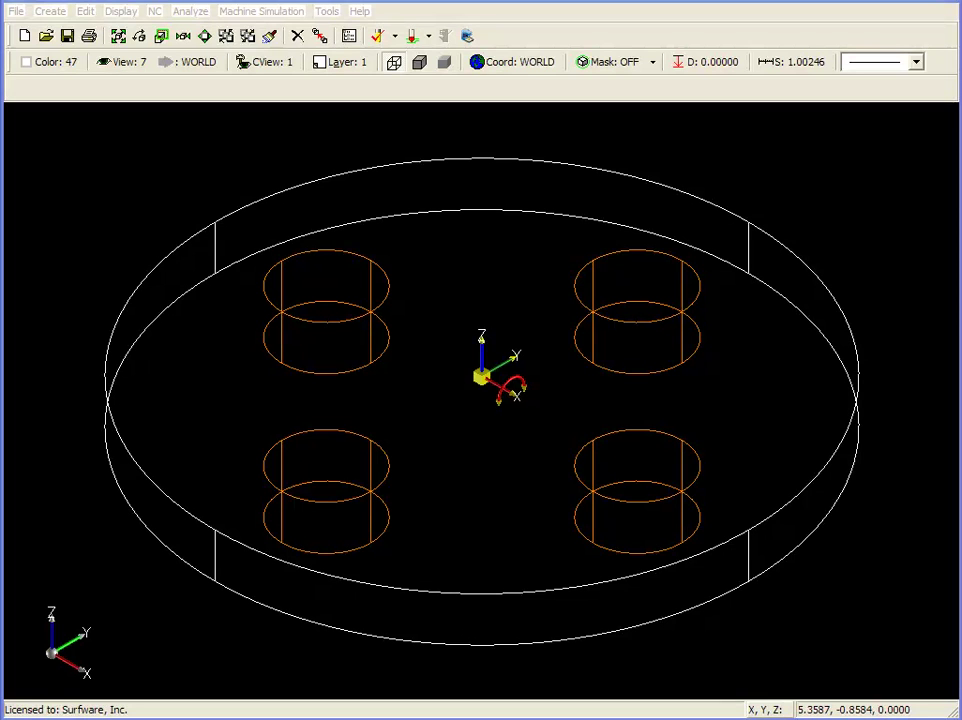
# - Start a 2-axis pocket and chain the outer top ellipse as its boundary
pyautogui.click(155, 12)
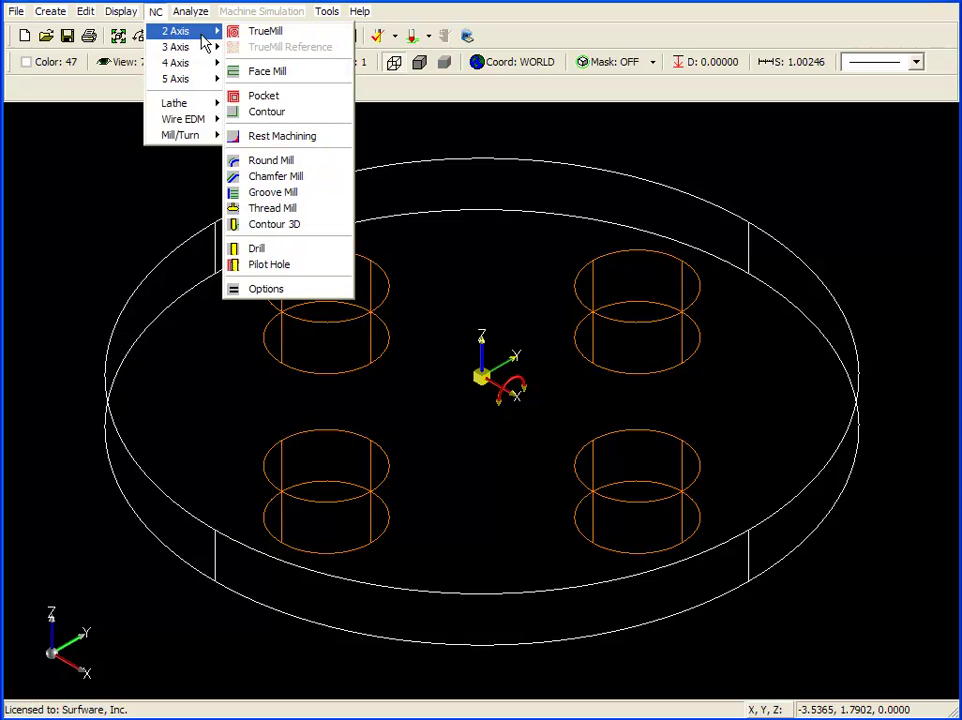
pyautogui.click(270, 96)
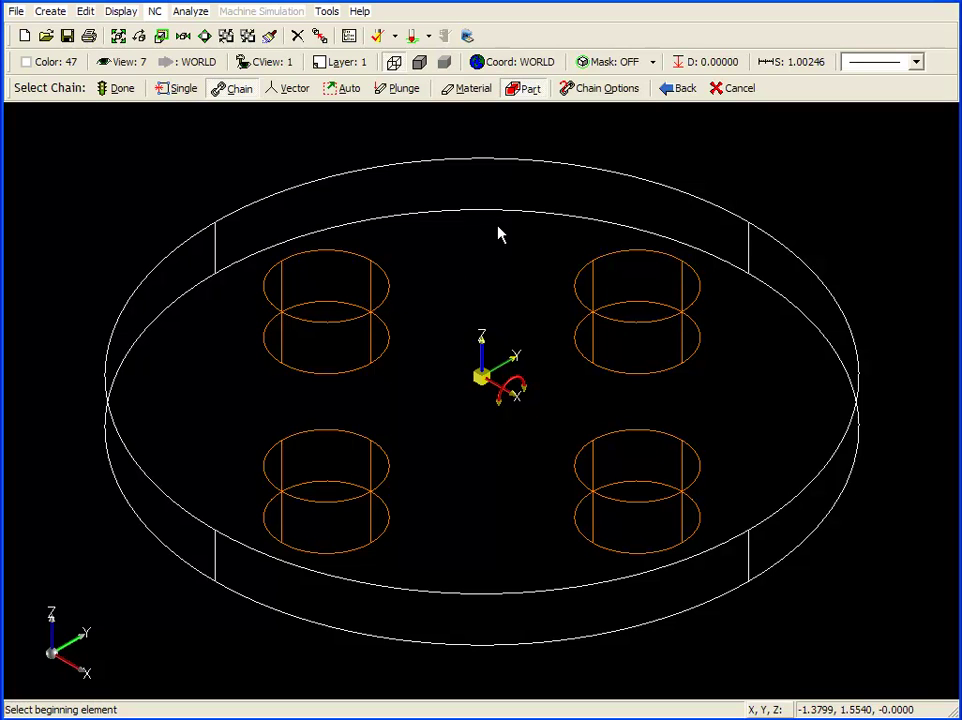
pyautogui.click(478, 163)
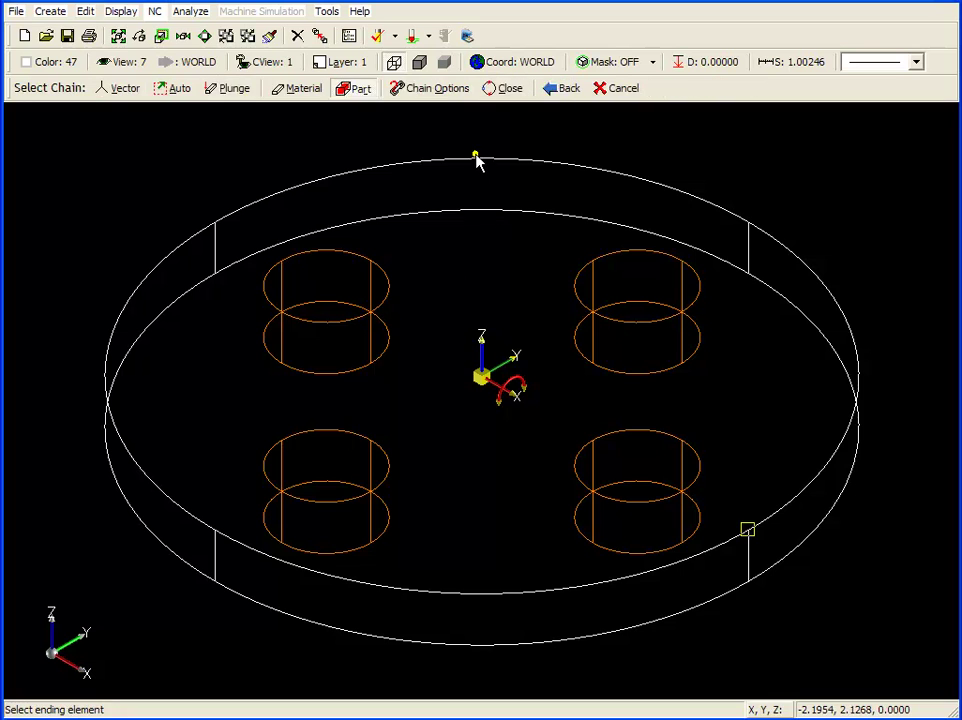
# - Chain the four cylinder top circles as islands and open the pocket settings
pyautogui.click(325, 253)
pyautogui.click(618, 255)
pyautogui.click(617, 256)
pyautogui.click(640, 435)
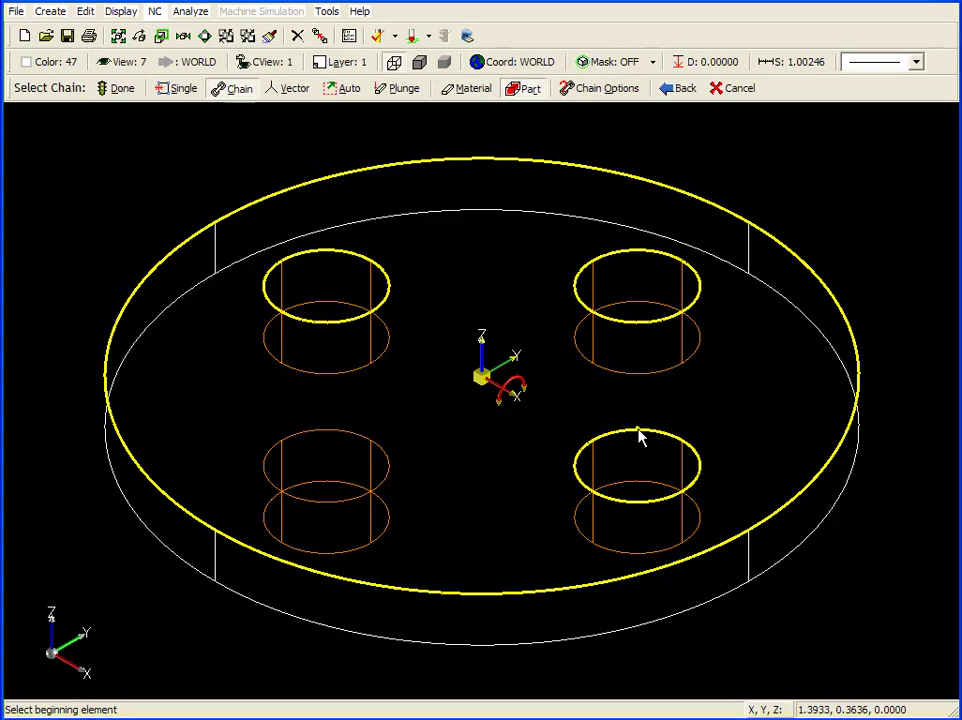
pyautogui.click(346, 434)
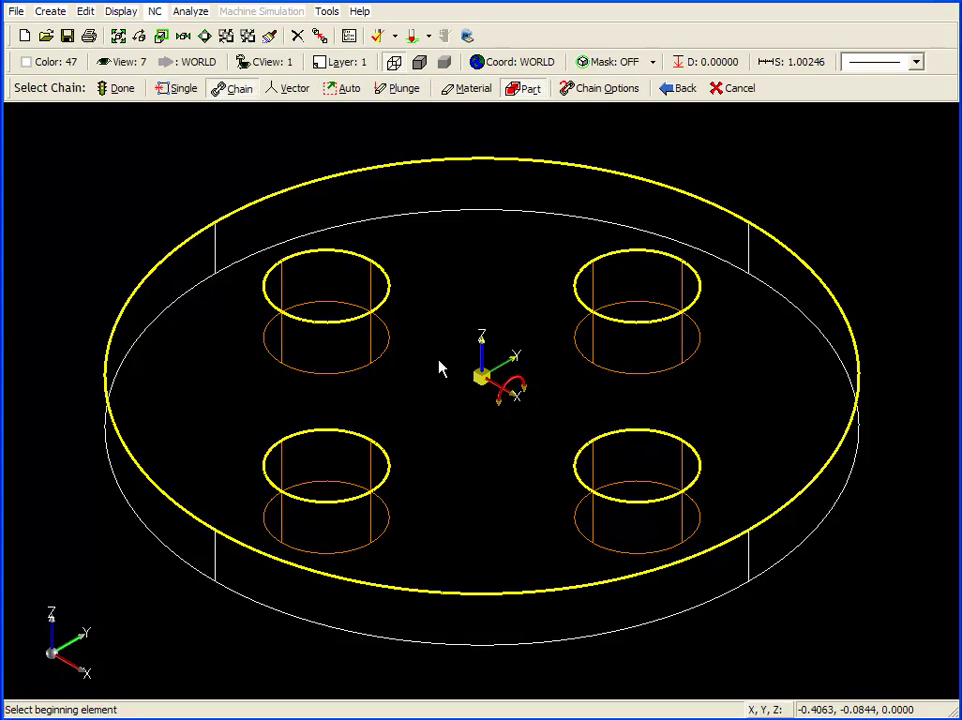
pyautogui.click(120, 89)
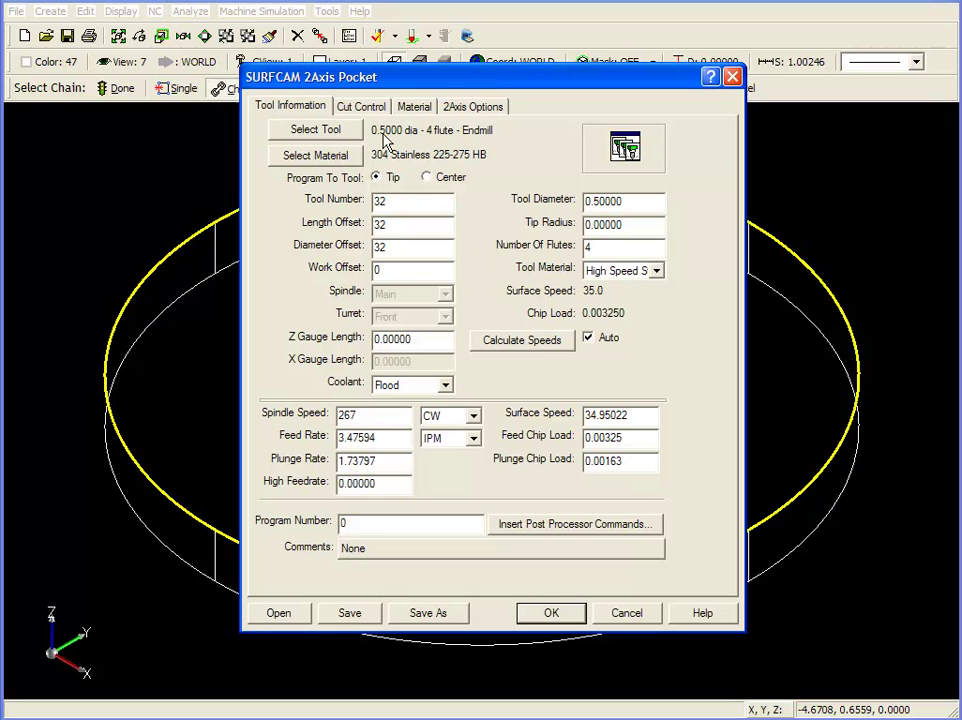
# - Select the 0.3750 dia 4-flute endmill as the pocket tool
pyautogui.click(302, 131)
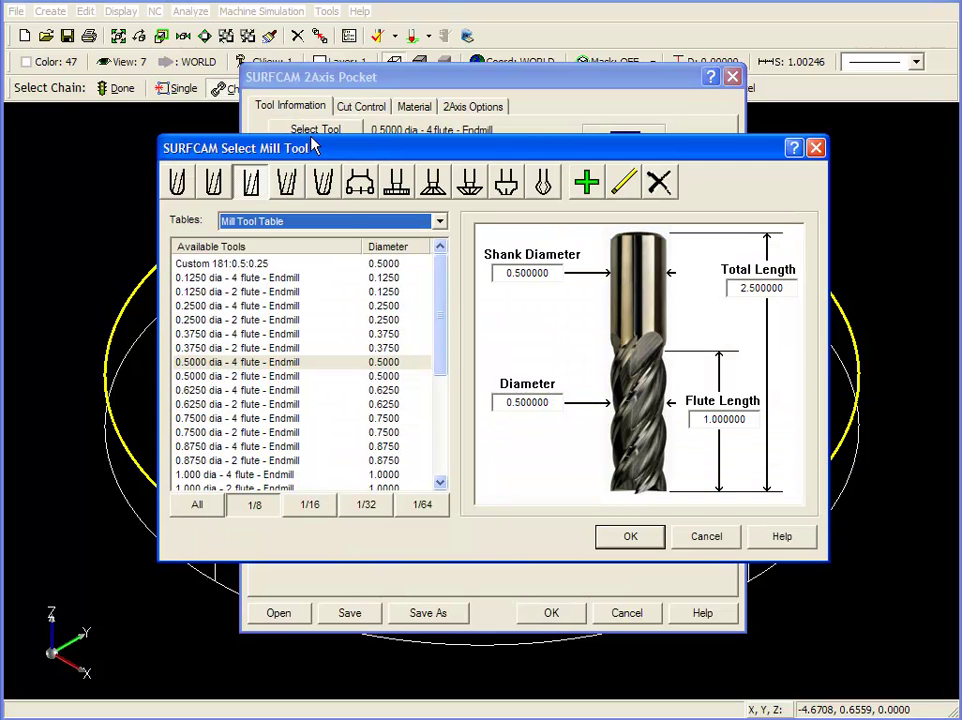
pyautogui.click(261, 336)
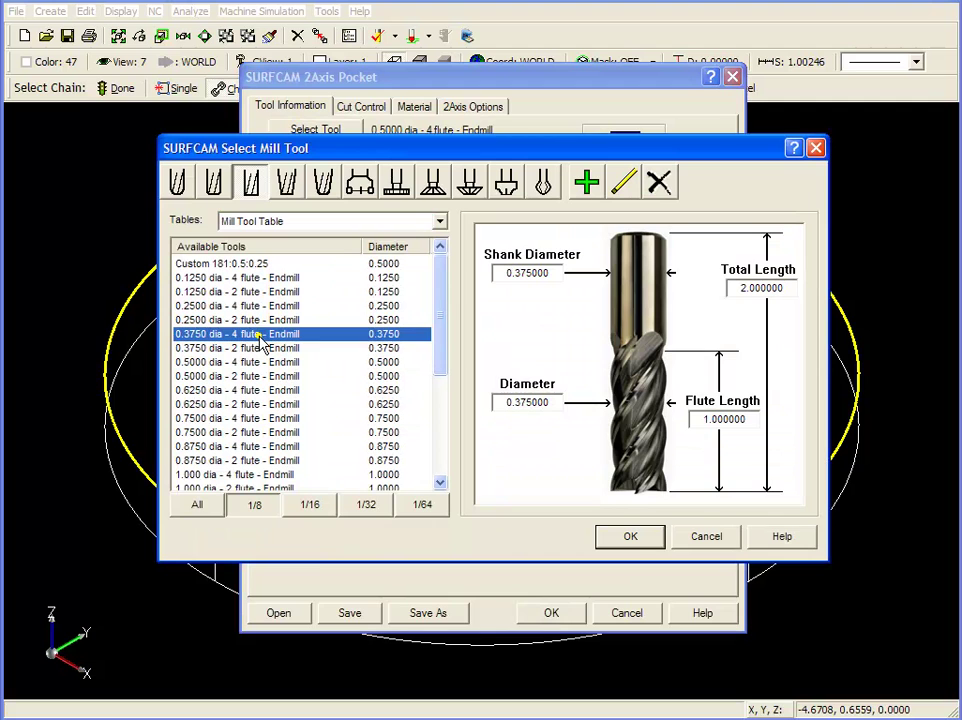
pyautogui.click(657, 538)
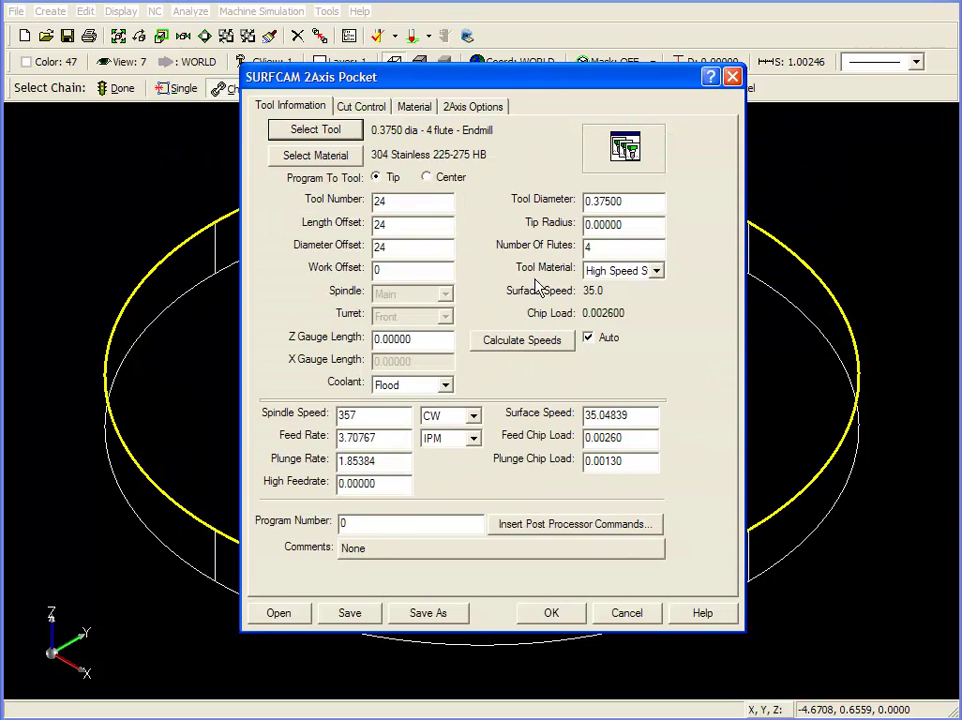
# - Set tool number, length offset and diameter offset all to 1
pyautogui.doubleClick(416, 203)
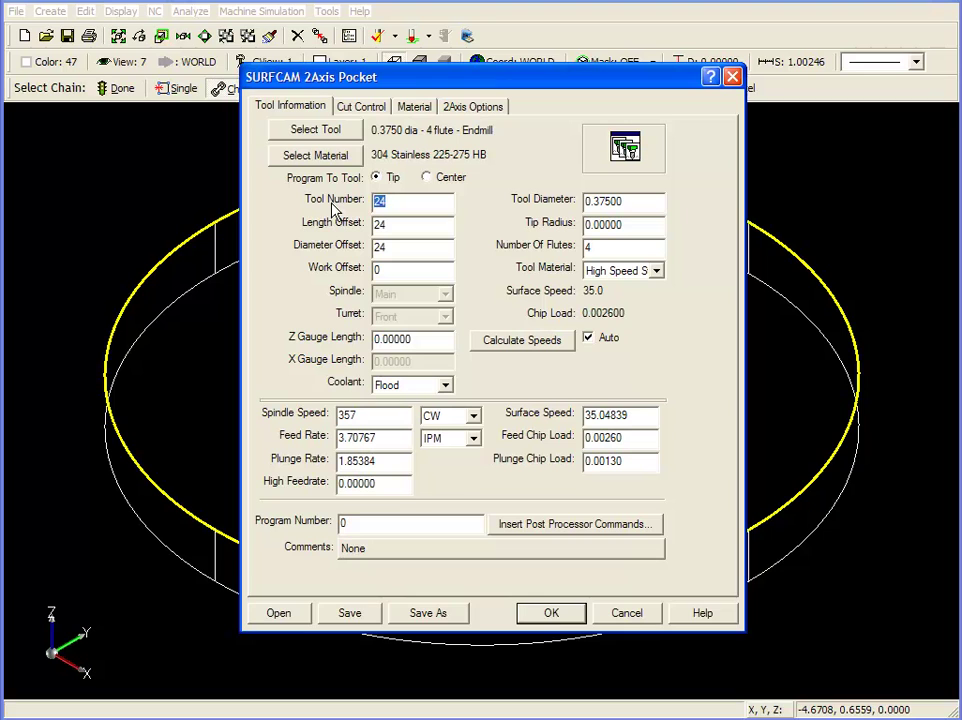
pyautogui.write('1')
pyautogui.press('Tab')
pyautogui.write('1')
pyautogui.press('Tab')
pyautogui.write('1')
pyautogui.press('Tab')
# - Show the Cut Control parameters and select the In Z Amount To Remove value
pyautogui.click(368, 109)
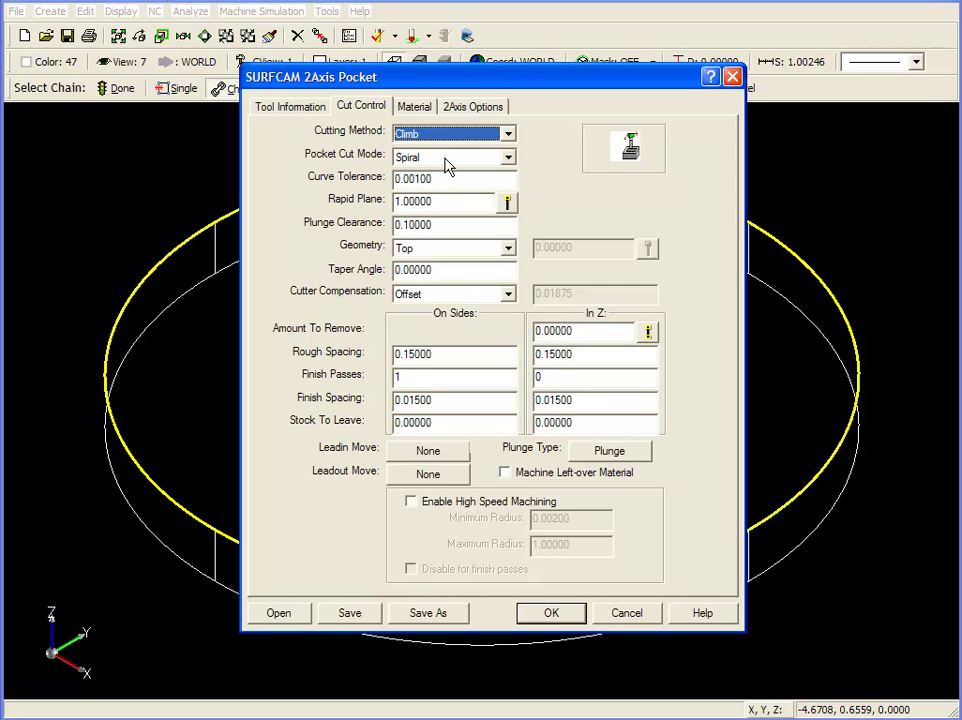
pyautogui.doubleClick(599, 331)
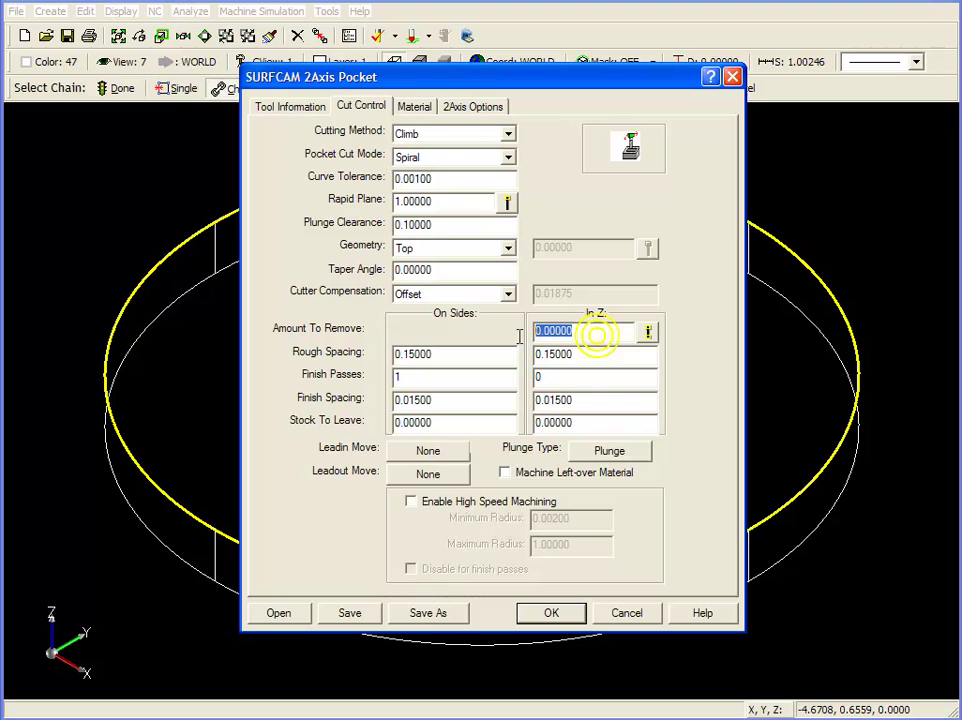
# - Pick a part edge so the Z amount to remove becomes 0.50000
pyautogui.click(647, 333)
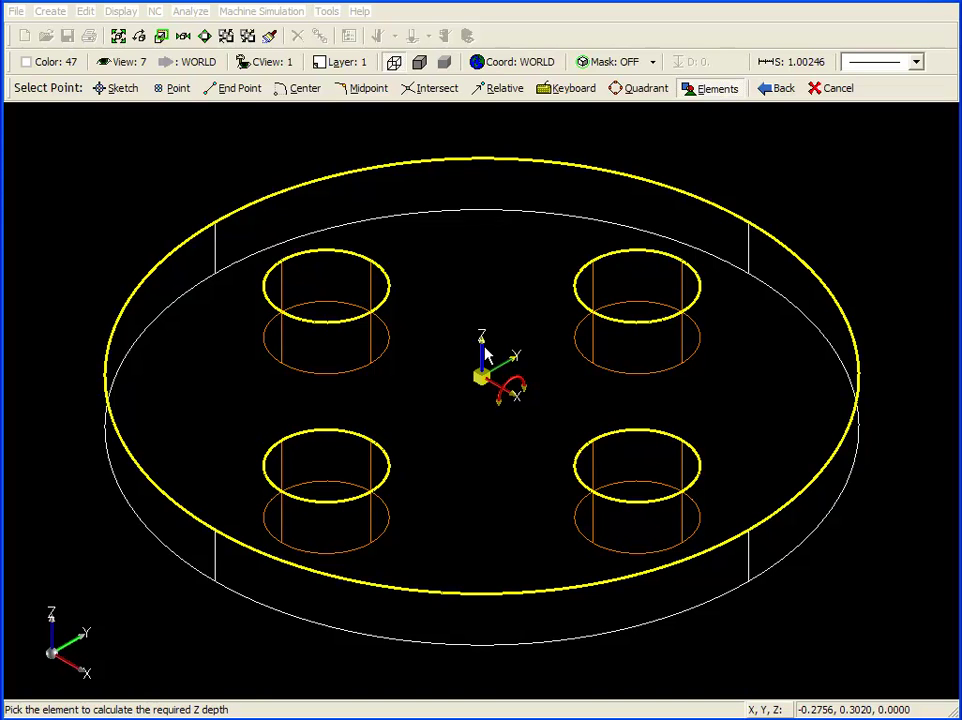
pyautogui.click(218, 257)
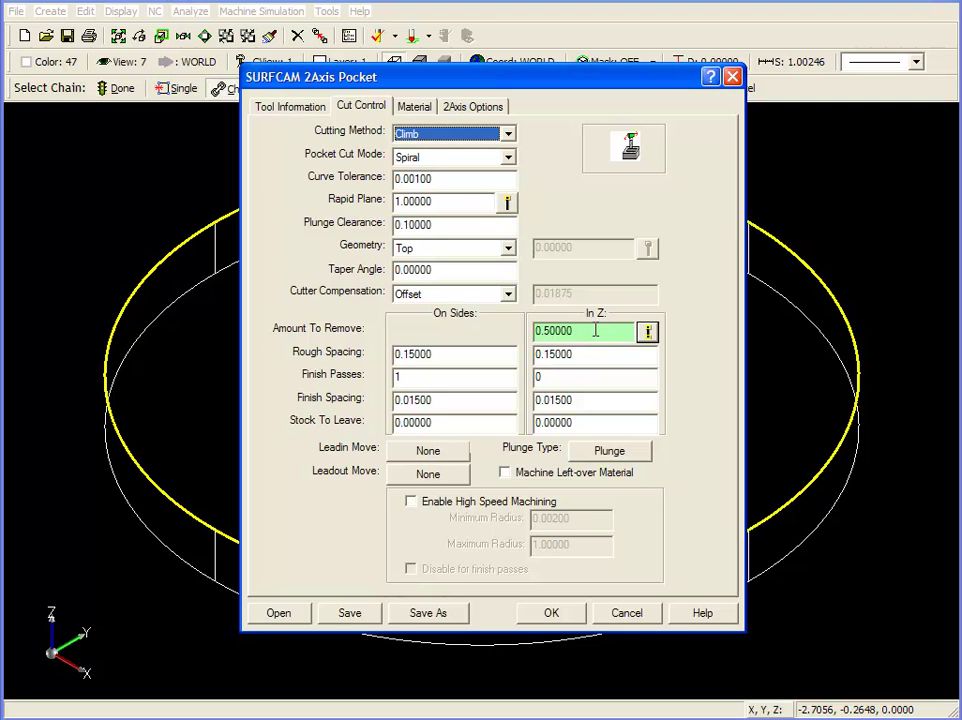
# - Set rough spacing in Z to .25 and the lead-in type to Arc On Final
pyautogui.moveTo(595, 354); pyautogui.dragTo(491, 352)
pyautogui.write('.25')
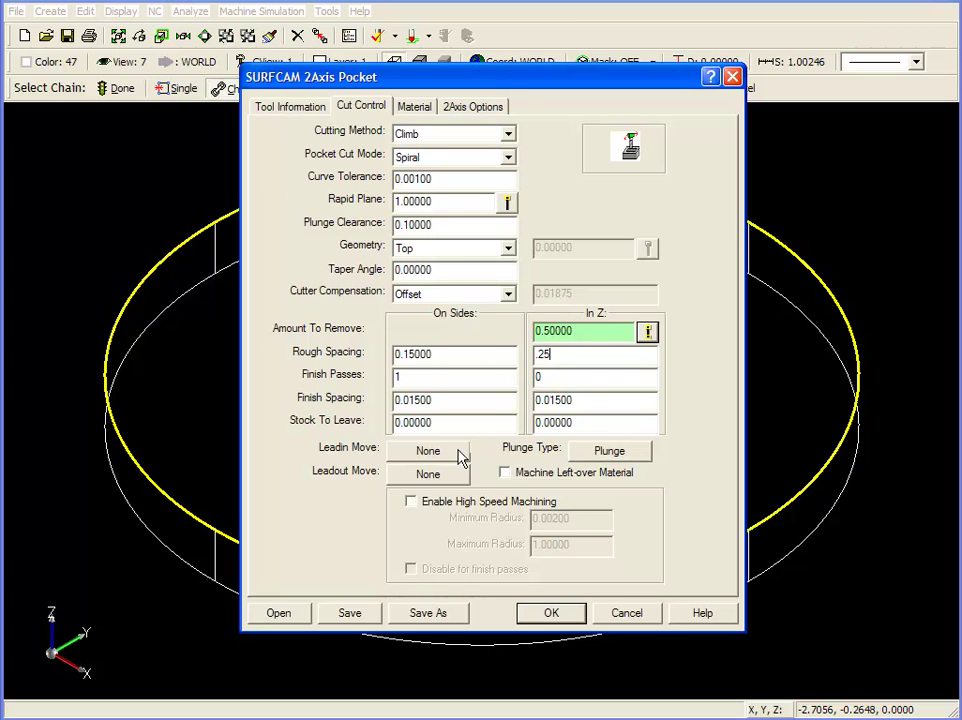
pyautogui.click(458, 456)
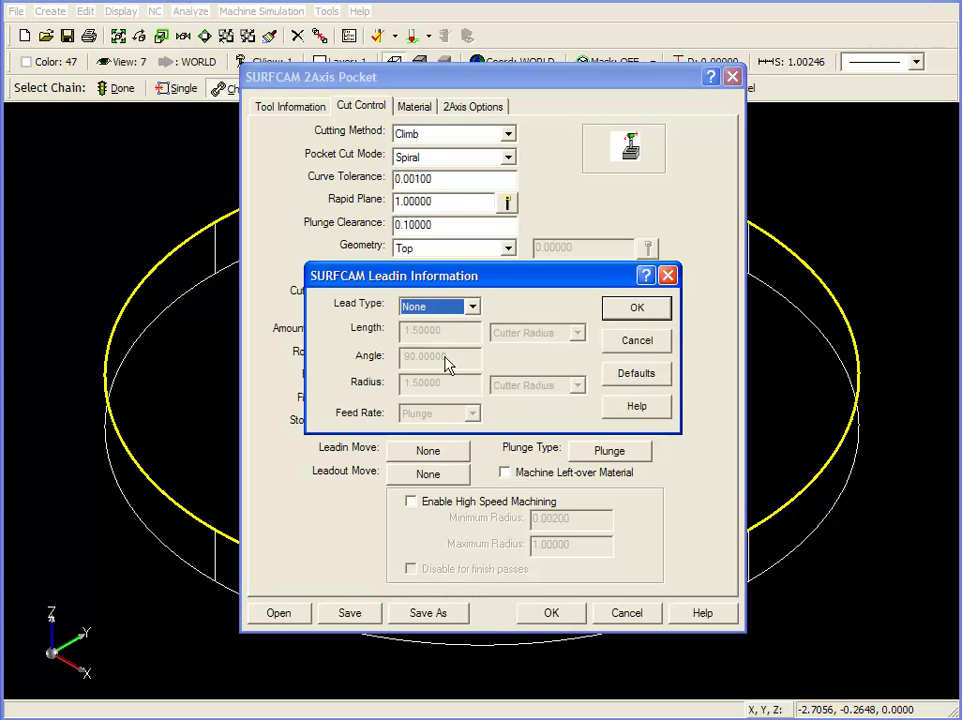
pyautogui.click(472, 307)
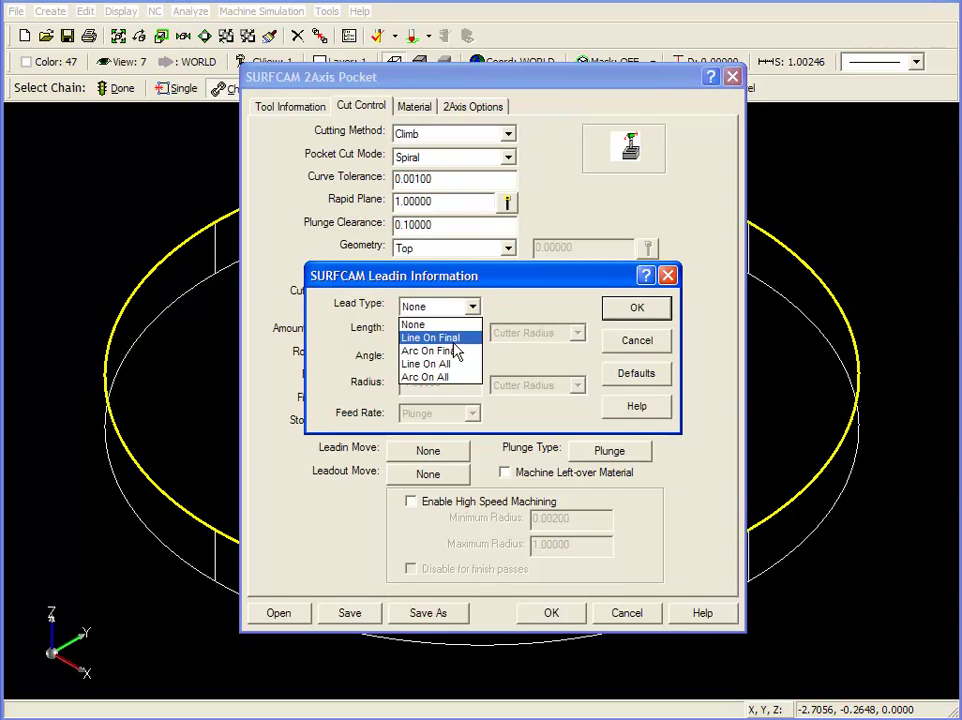
pyautogui.click(457, 350)
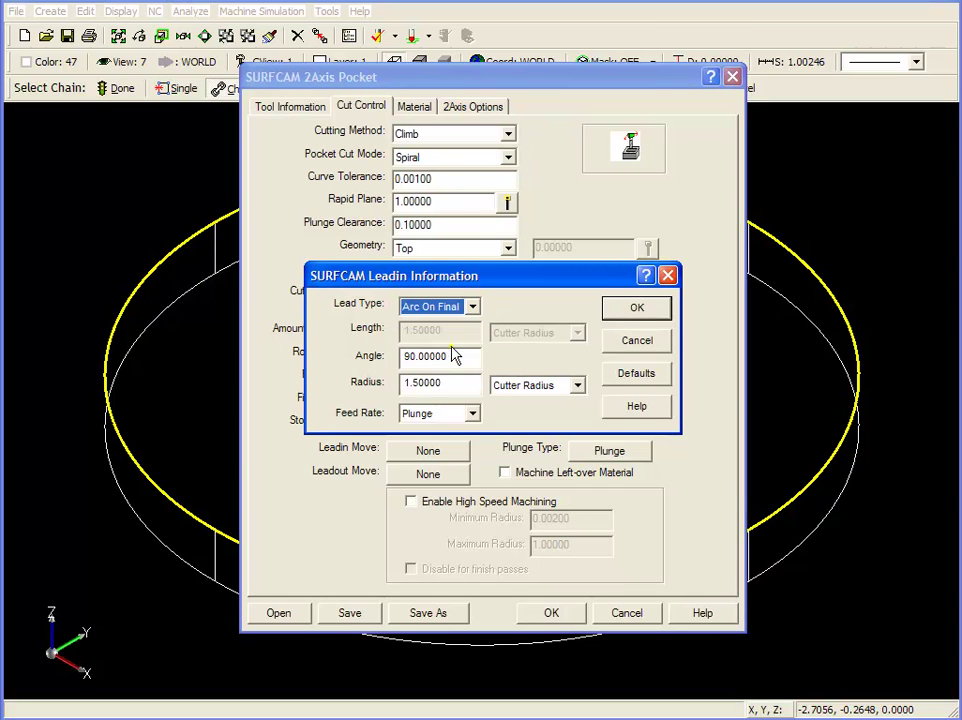
pyautogui.click(637, 309)
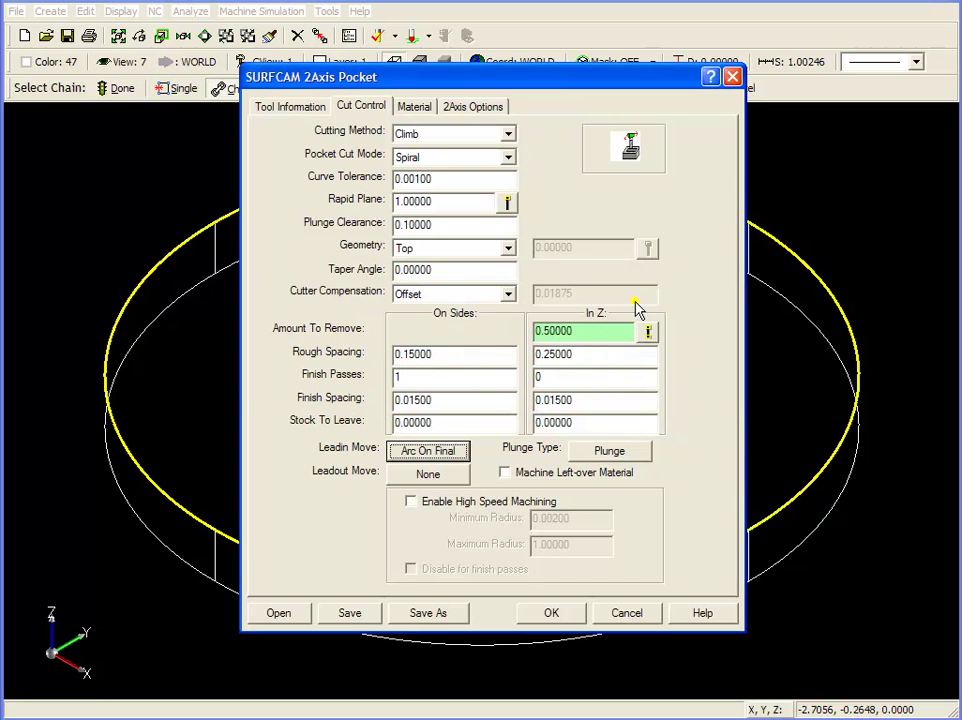
# - Set the lead-out move type to Arc On Final
pyautogui.click(462, 478)
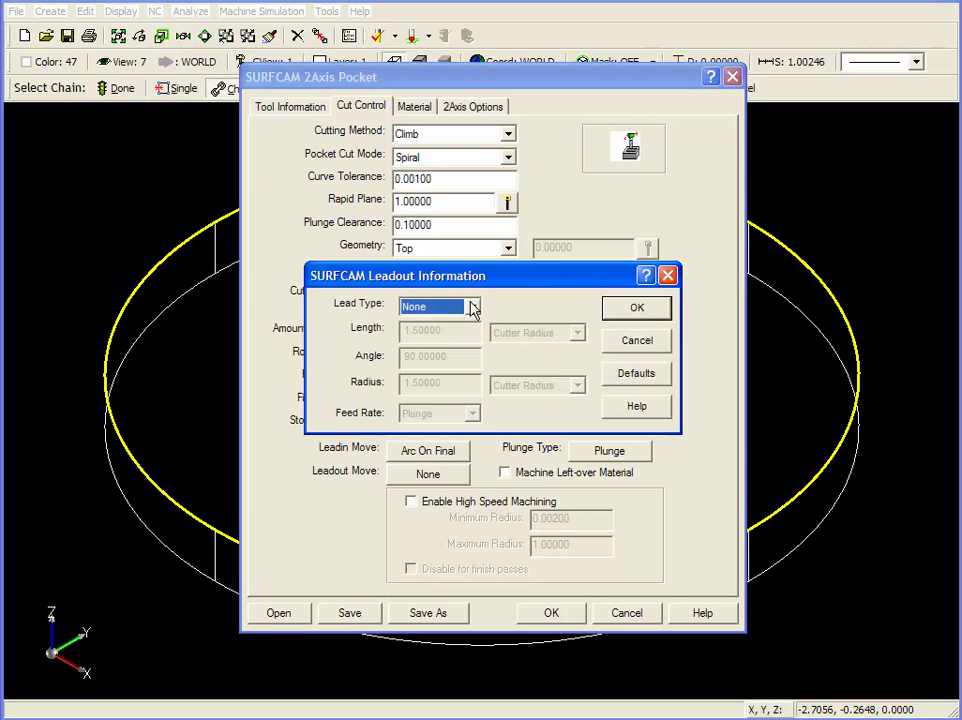
pyautogui.click(472, 307)
pyautogui.click(455, 351)
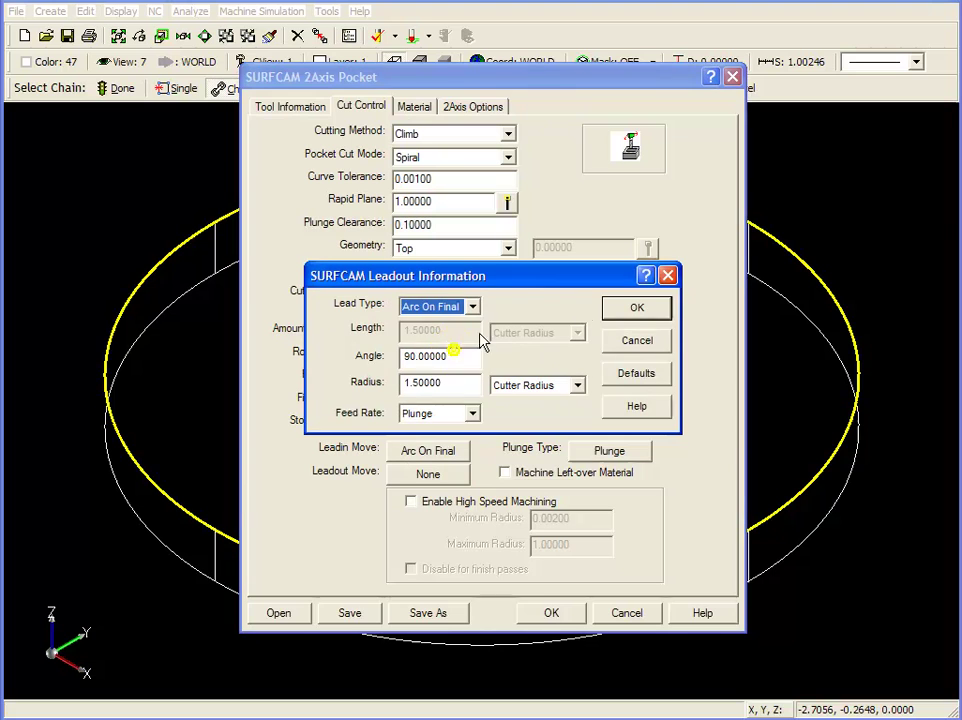
pyautogui.click(633, 310)
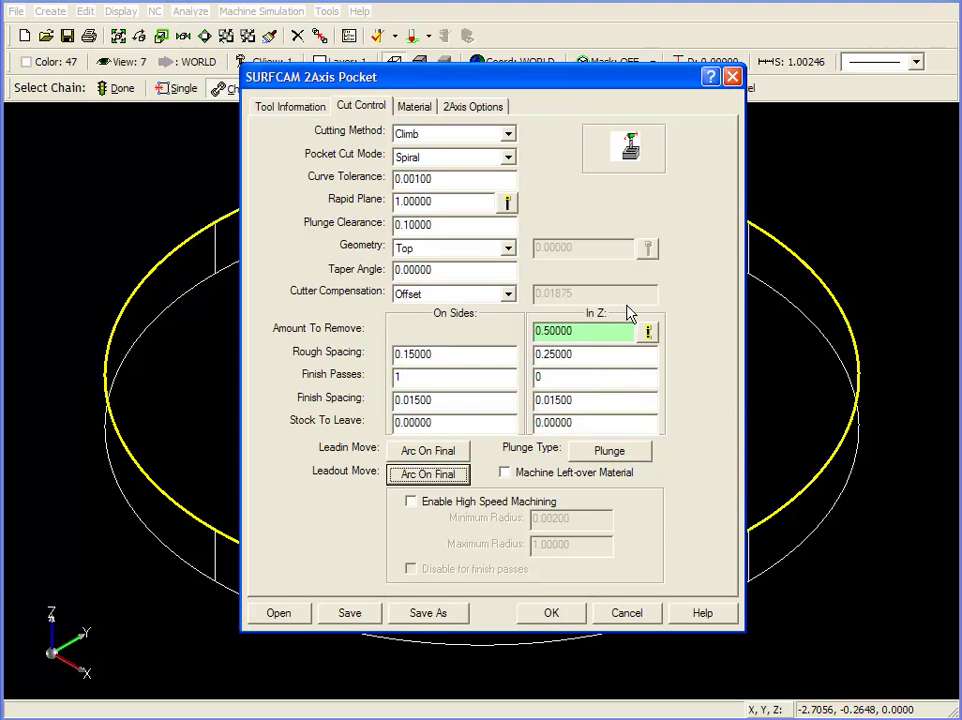
# - Accept the pocket settings, calculate the toolpath inside the pocket, and keep it
pyautogui.click(553, 615)
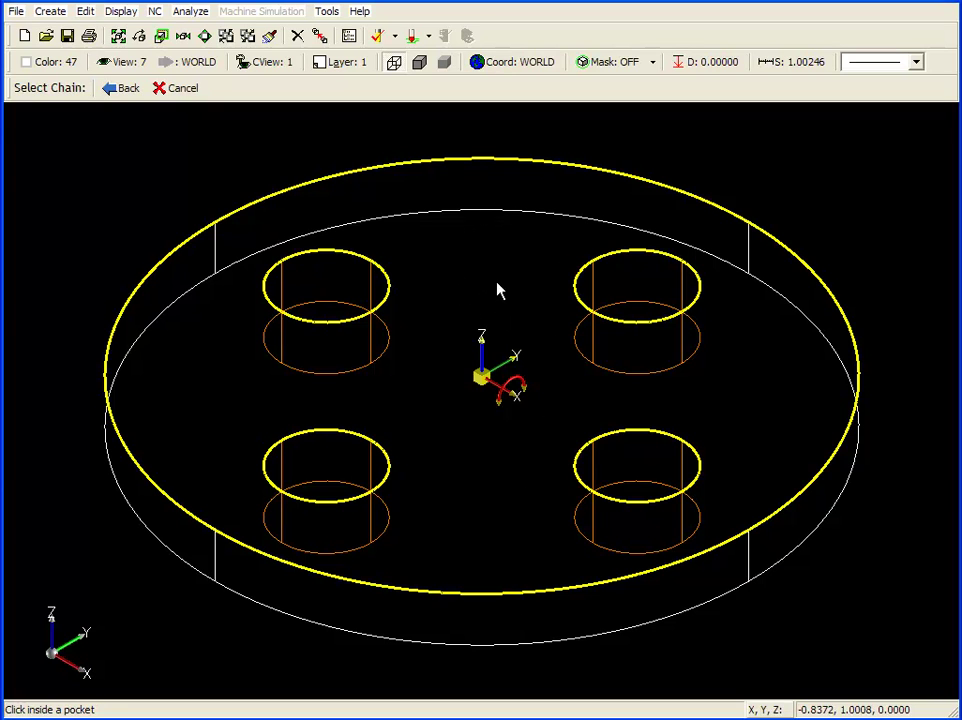
pyautogui.click(479, 470)
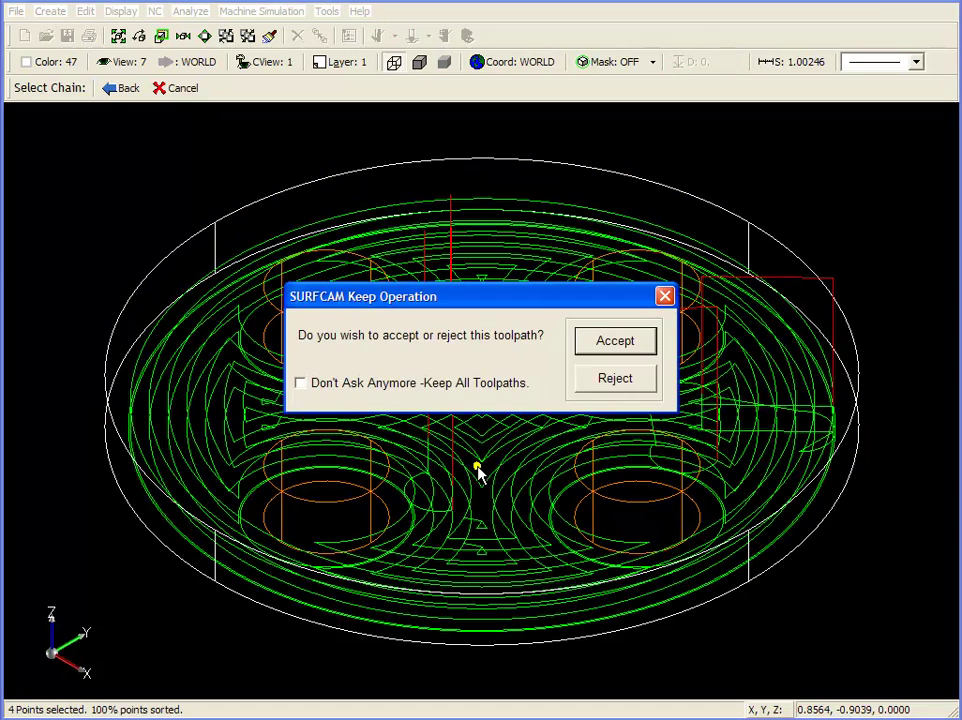
pyautogui.click(629, 342)
# - Switch to the Top view to inspect the toolpath
pyautogui.press('1')
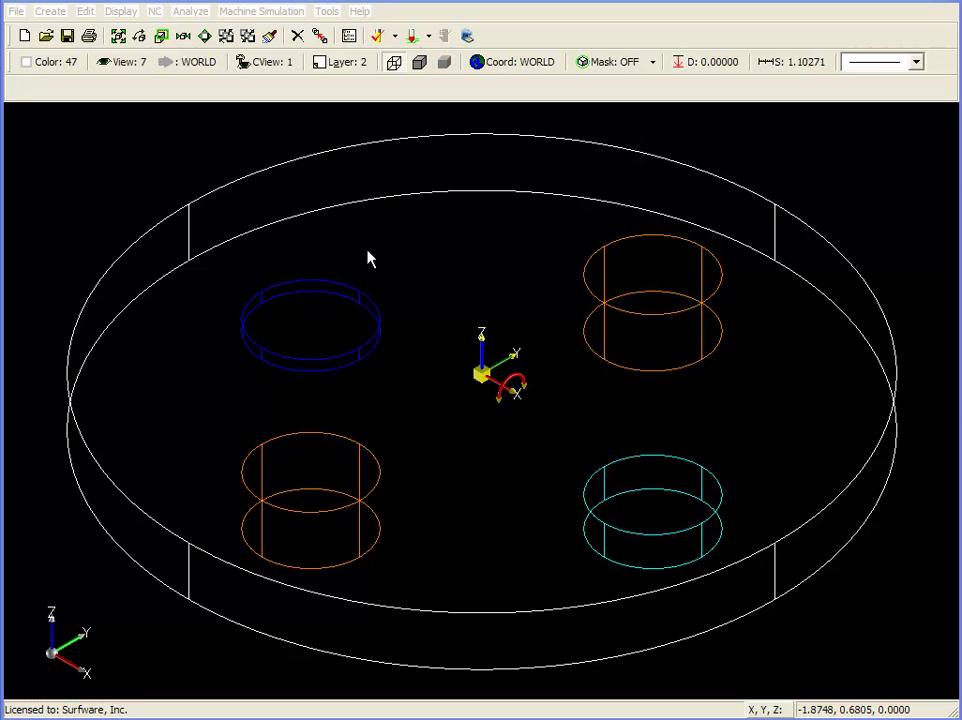
# - Open the NC Operations Manager showing the 2 Axis Pocket operation
pyautogui.click(349, 36)
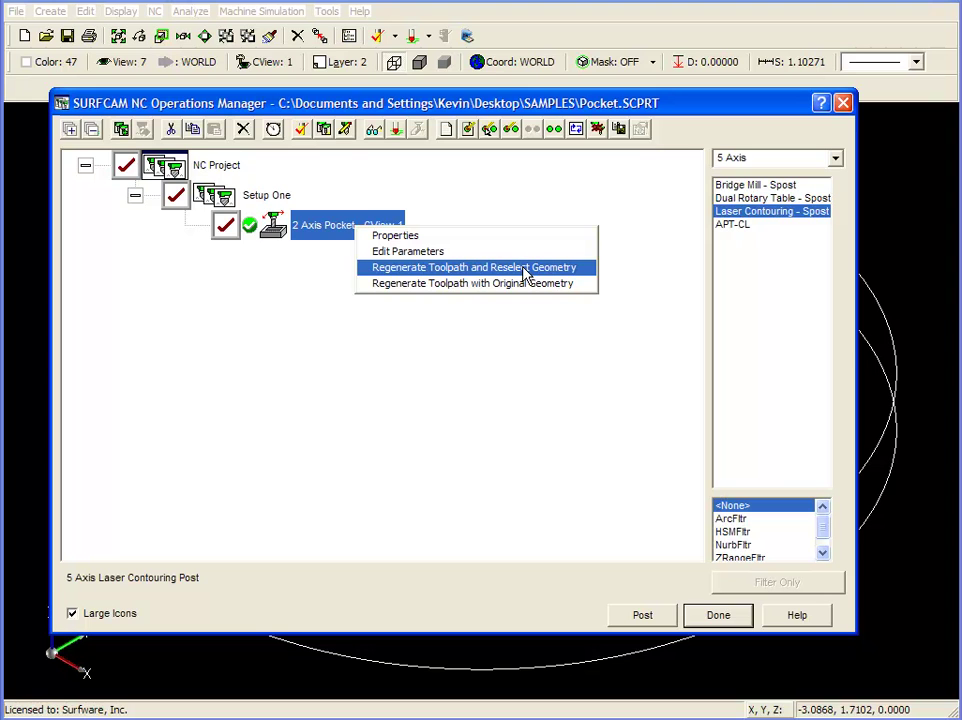
# - Regenerate the 2 Axis Pocket with reselected geometry, reviewing Cut Control before accepting
pyautogui.click(525, 270)
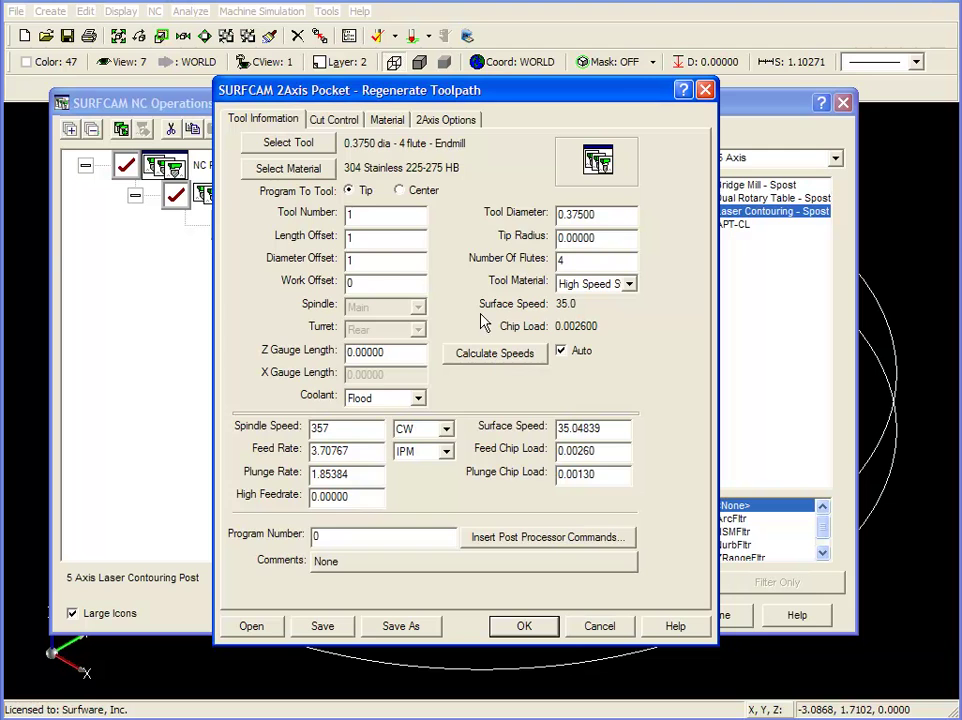
pyautogui.click(338, 121)
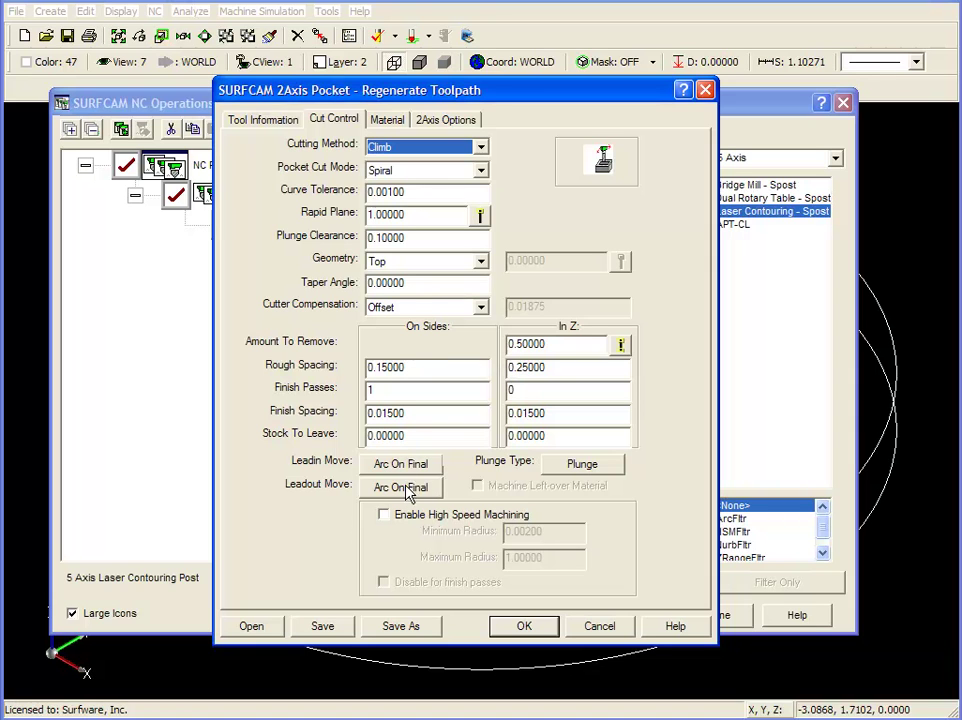
pyautogui.click(523, 626)
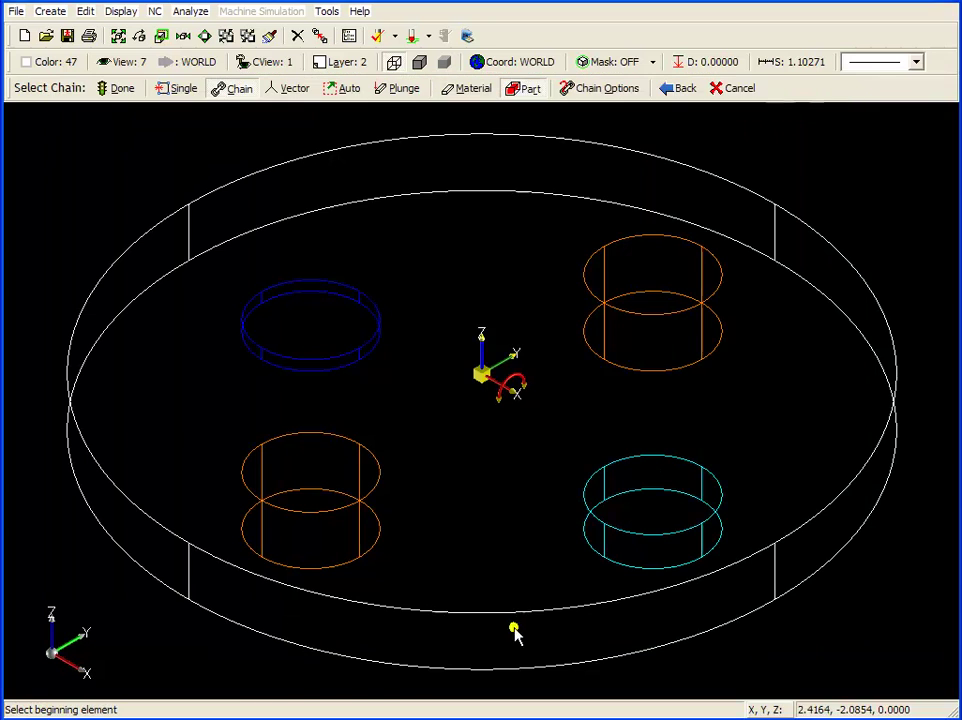
# - Chain the outer circle and all four island top circles, then generate the pocket toolpath
pyautogui.click(456, 136)
pyautogui.click(456, 136)
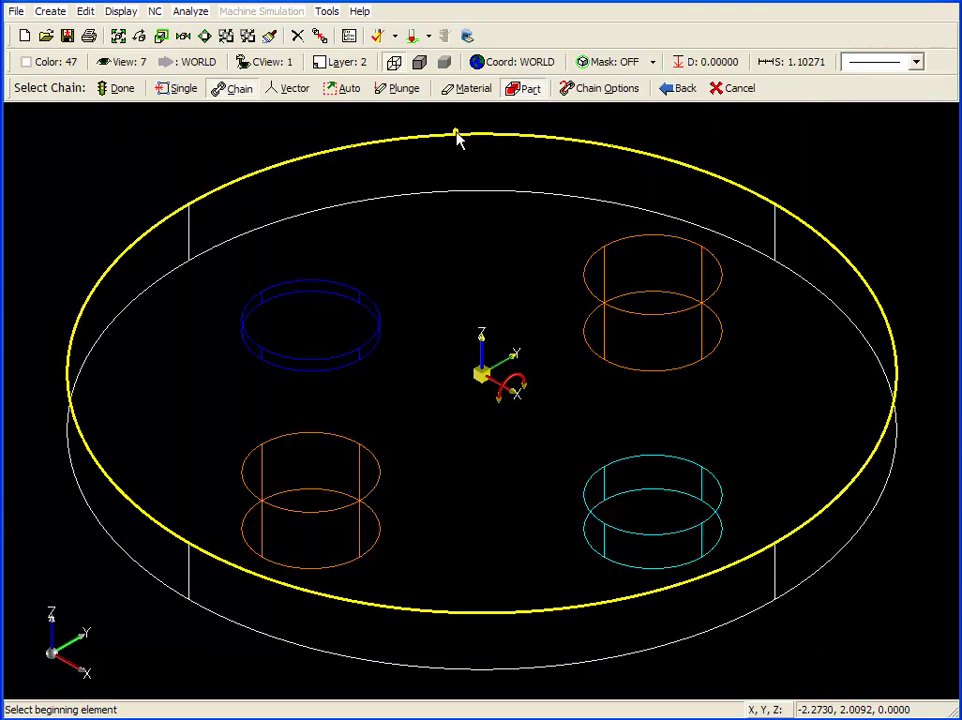
pyautogui.click(648, 237)
pyautogui.click(648, 238)
pyautogui.click(656, 451)
pyautogui.click(656, 451)
pyautogui.click(350, 440)
pyautogui.click(350, 440)
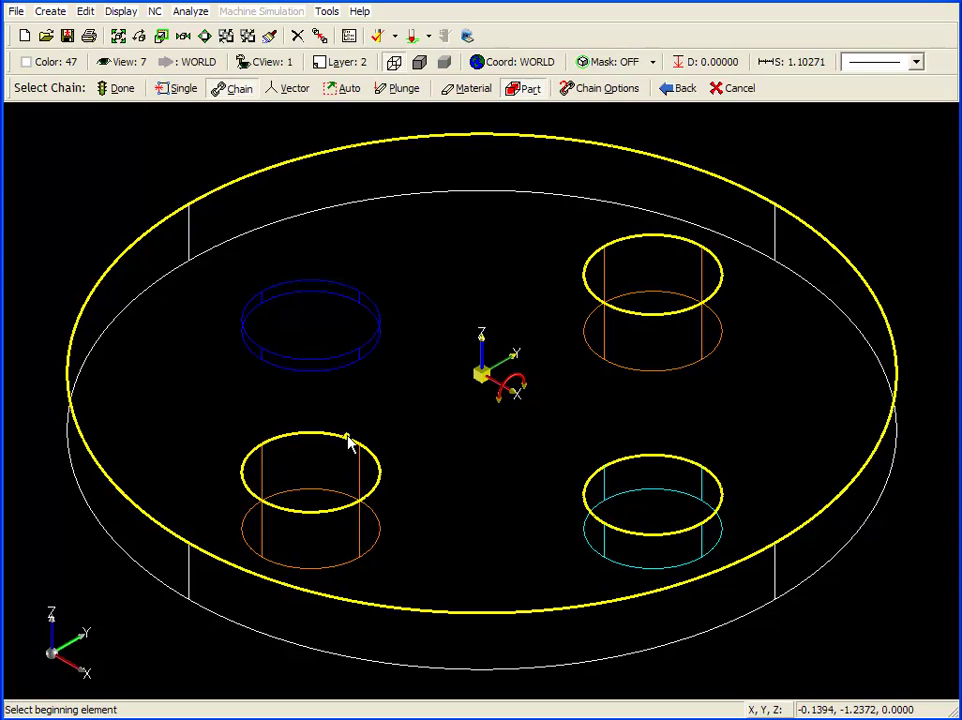
pyautogui.click(305, 284)
pyautogui.click(304, 282)
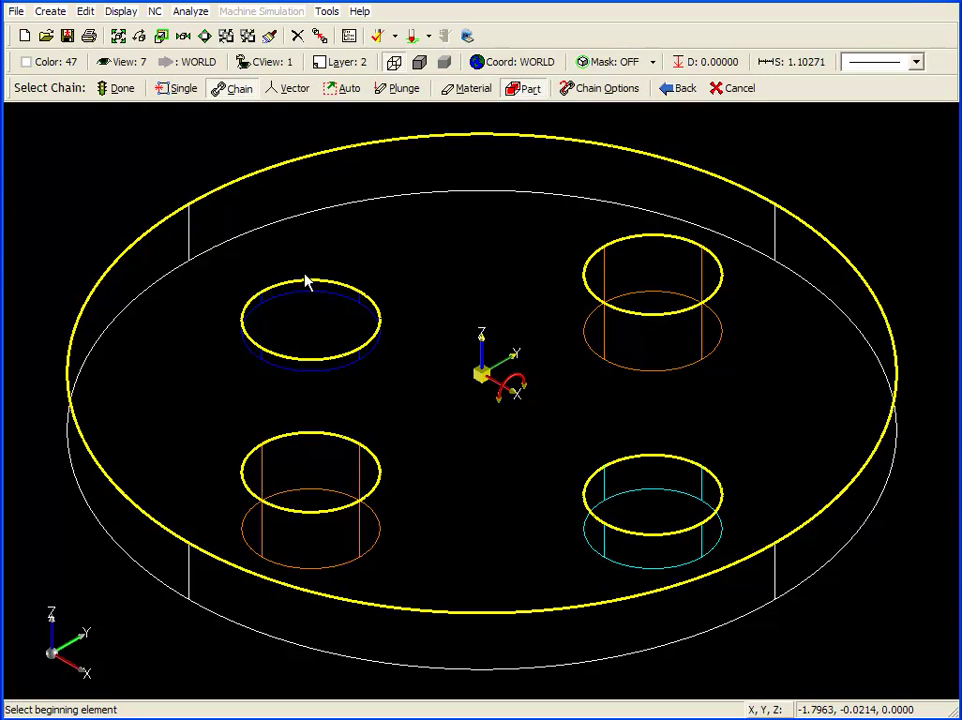
pyautogui.click(117, 89)
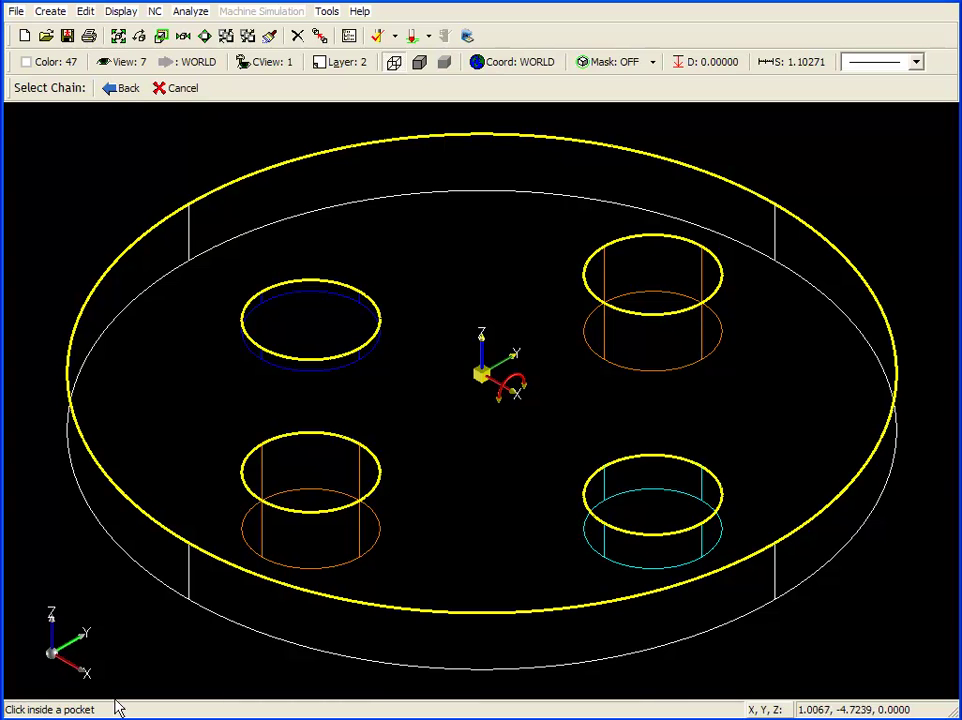
pyautogui.click(489, 424)
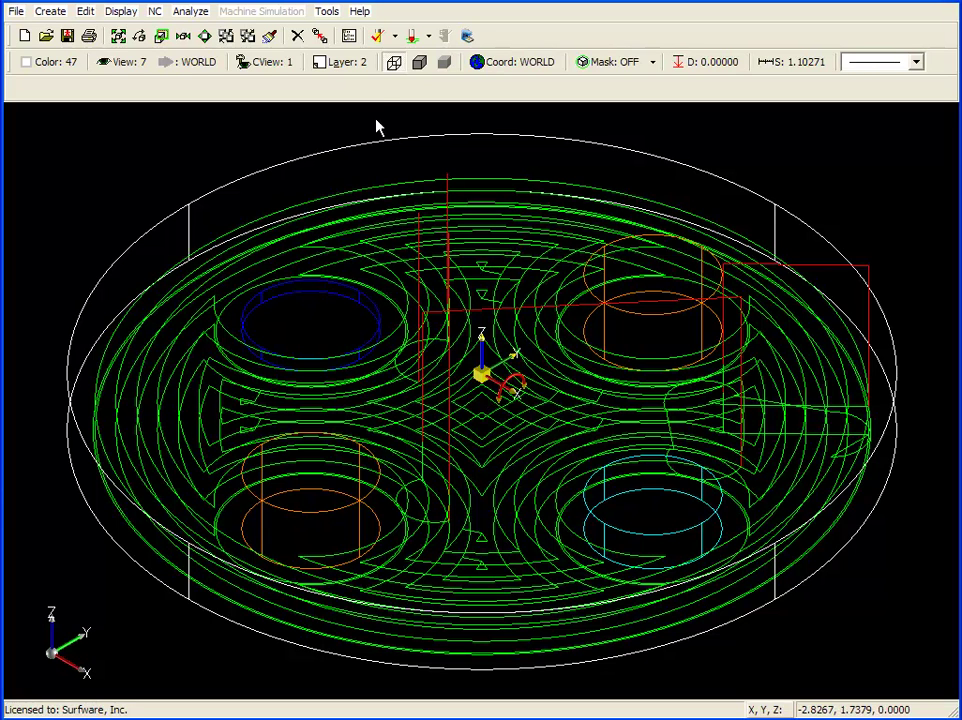
# - Run the pocket toolpath cutting simulation on the stock at a slowed playback speed
pyautogui.click(379, 38)
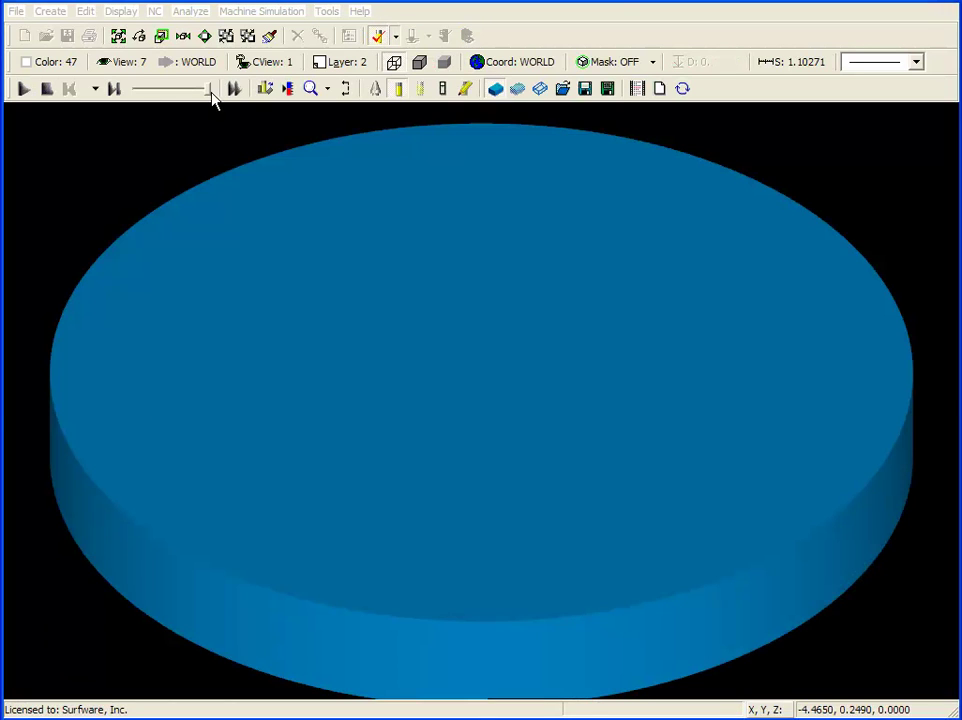
pyautogui.moveTo(207, 90); pyautogui.dragTo(190, 90)
pyautogui.click(24, 89)
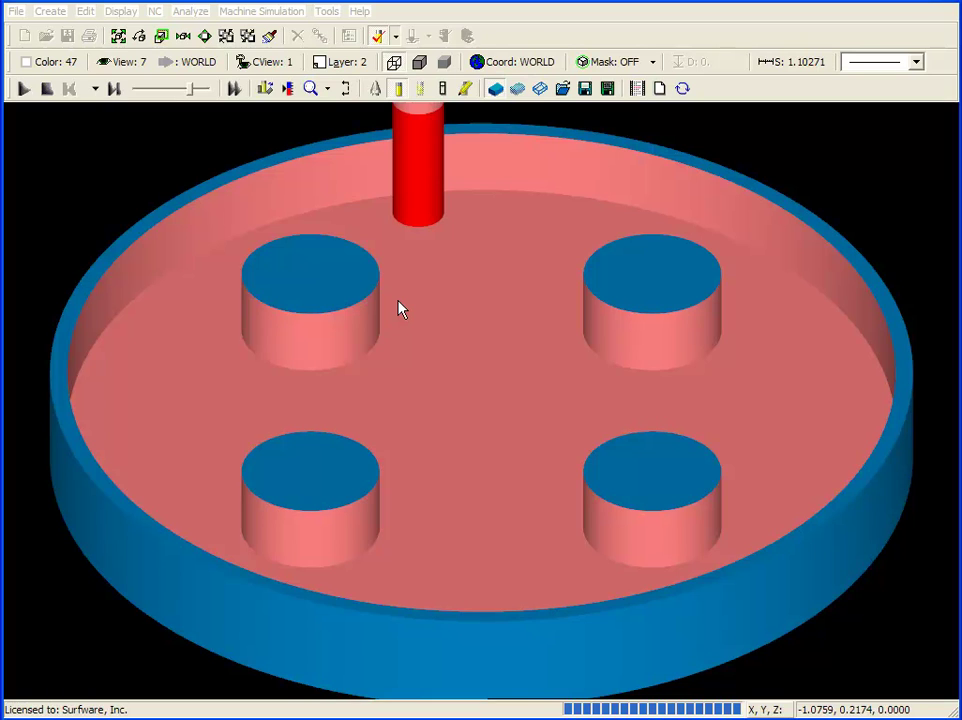
# - Exit verification and regenerate the 2 Axis Pocket operation with its original geometry
pyautogui.click(378, 37)
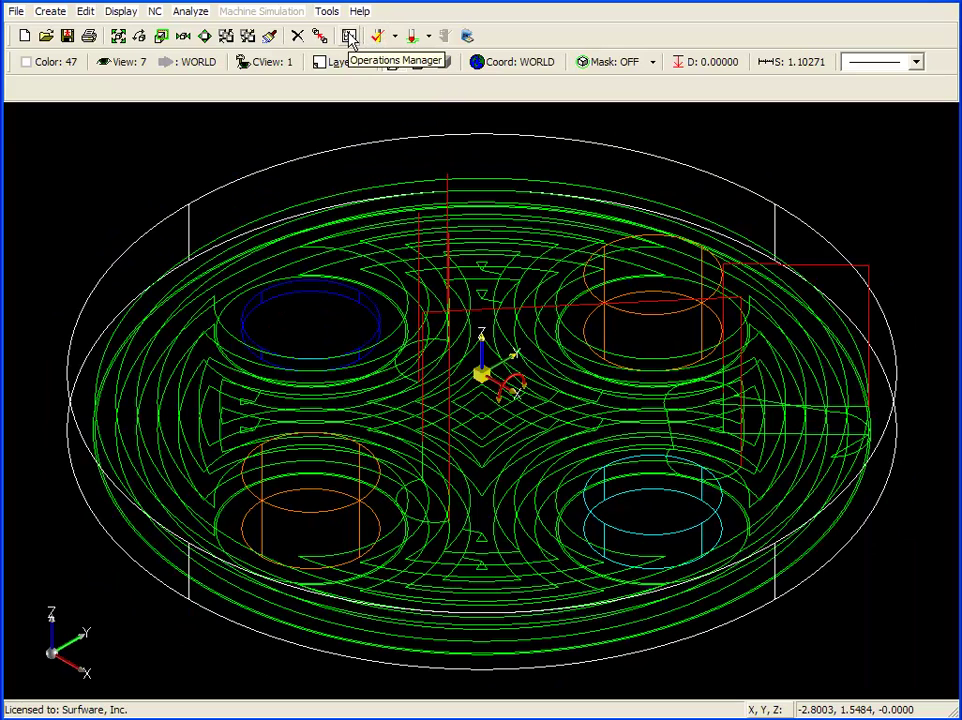
pyautogui.click(350, 38)
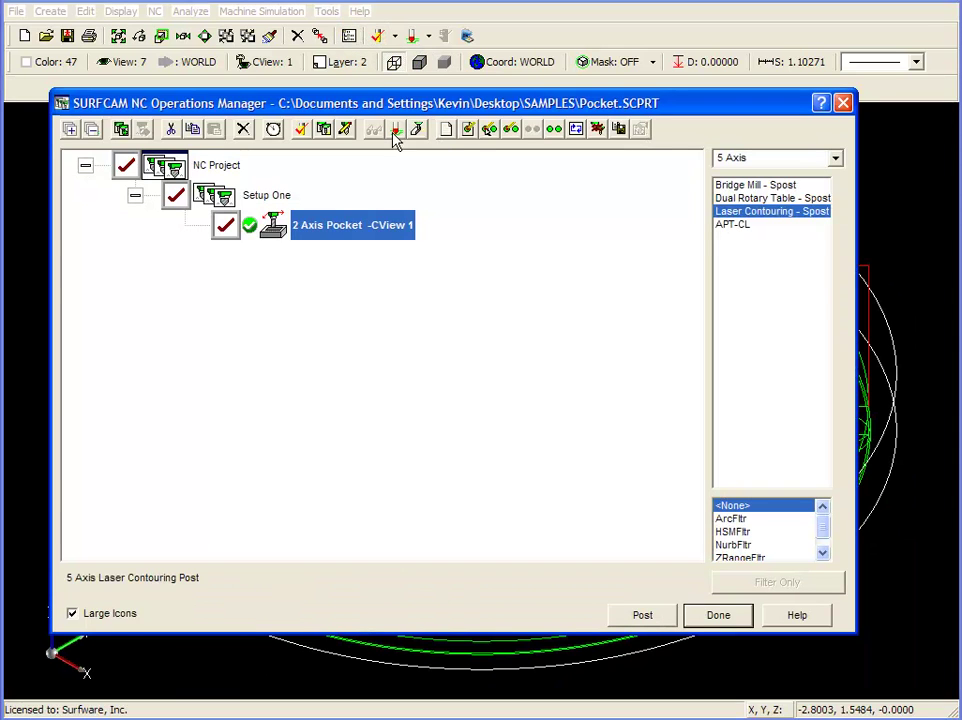
pyautogui.rightClick(340, 227)
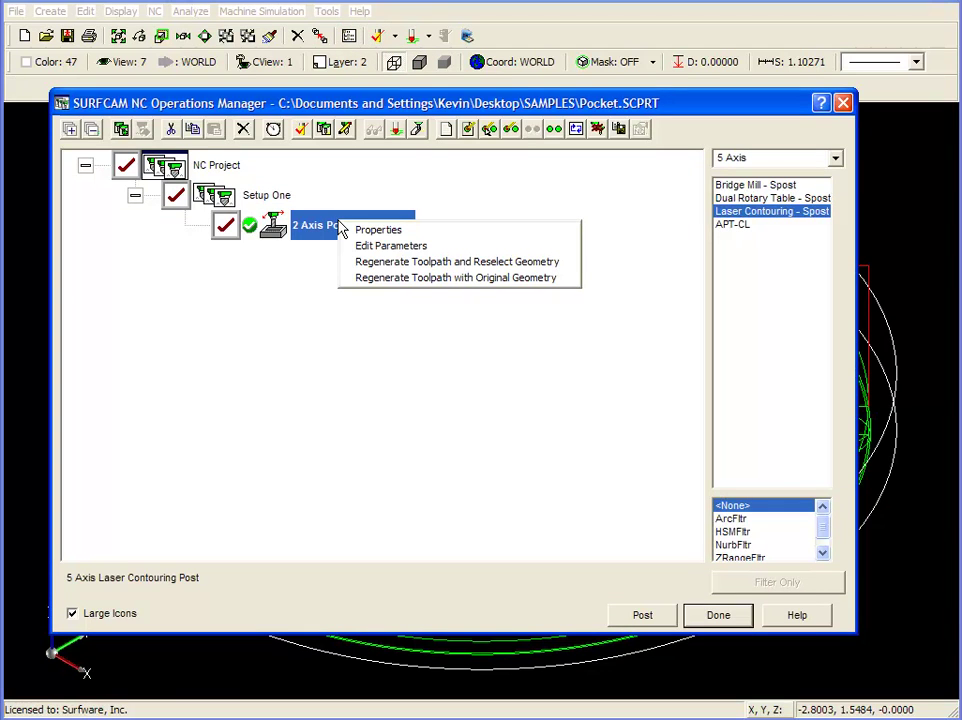
pyautogui.click(437, 278)
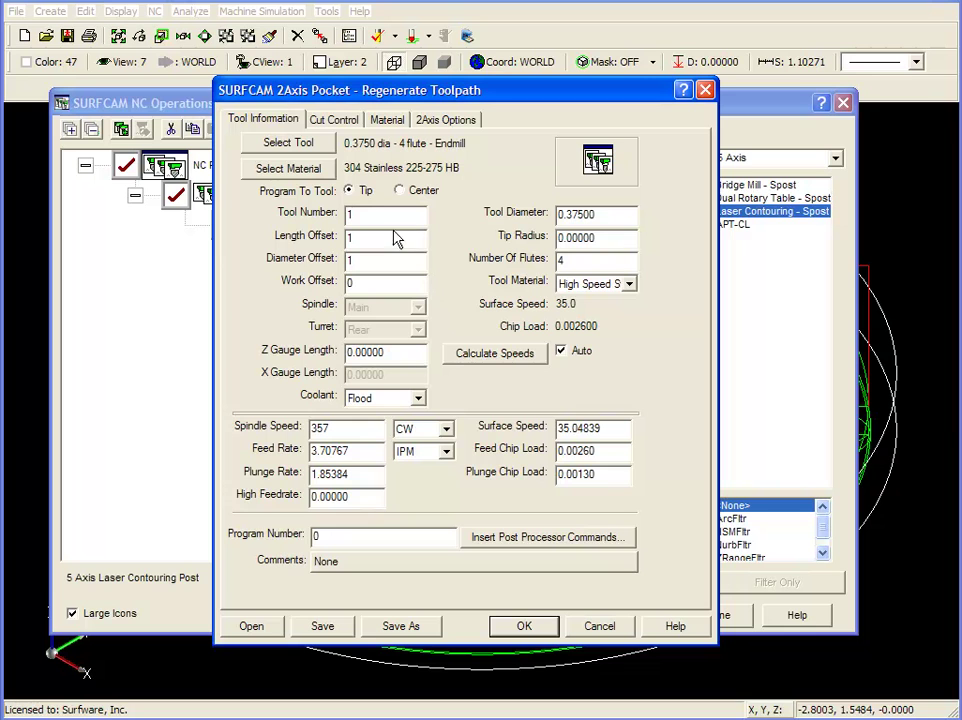
# - Set Path Island Depths to Multiple on the 2Axis Options tab and accept
pyautogui.click(458, 121)
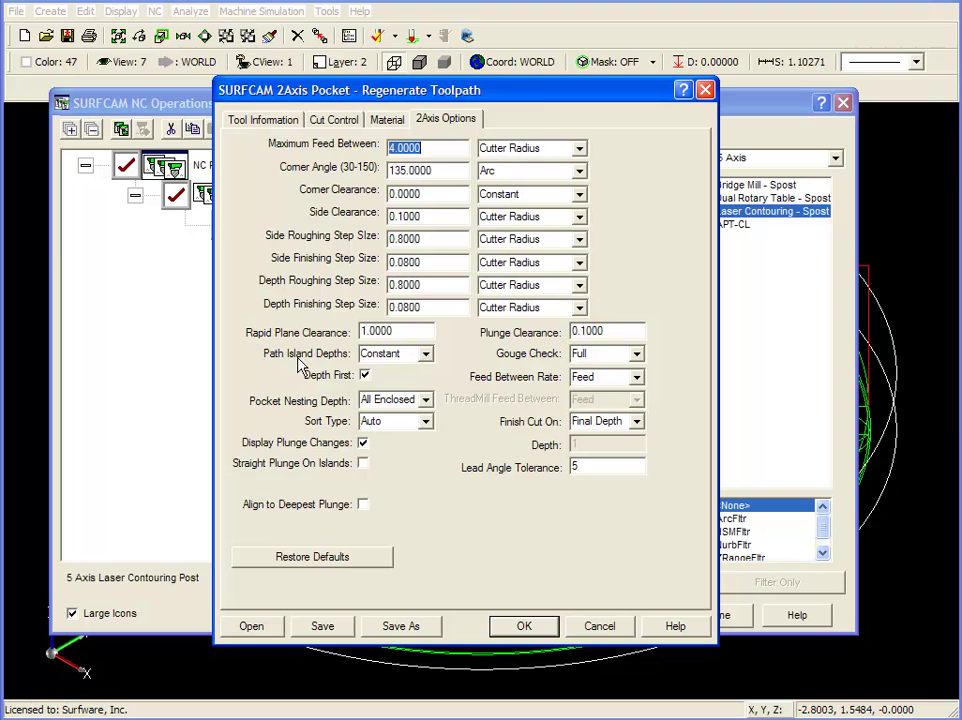
pyautogui.click(426, 355)
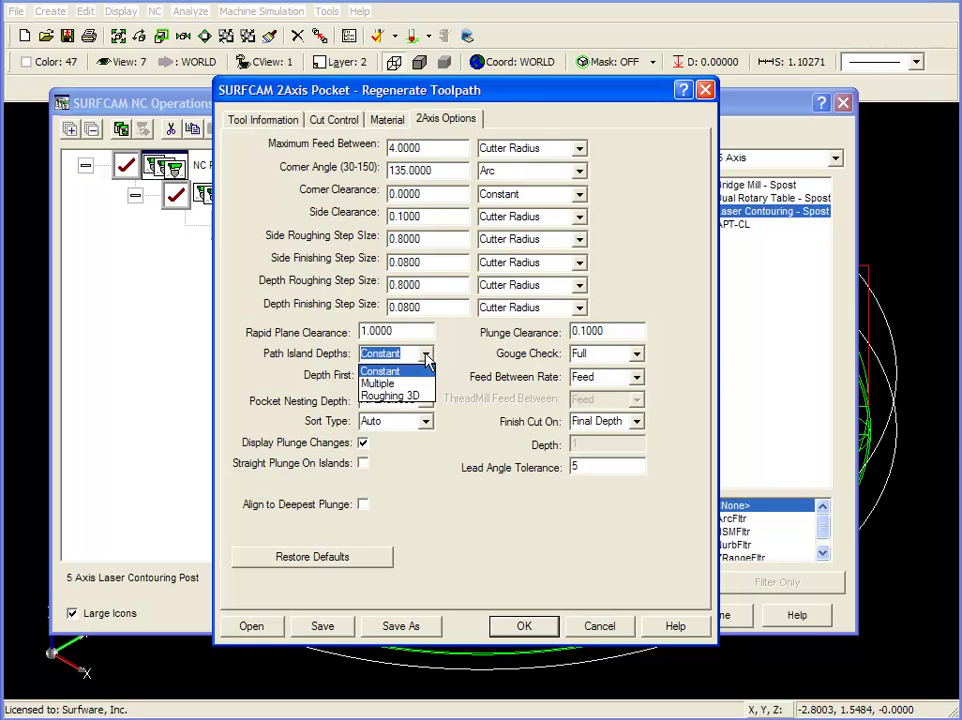
pyautogui.click(380, 383)
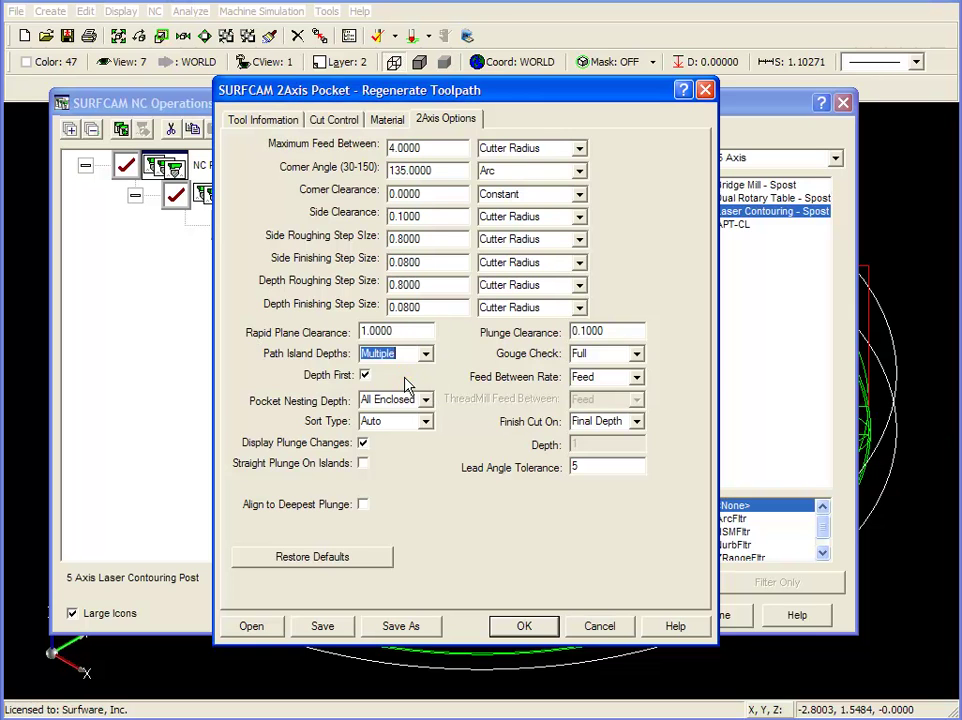
pyautogui.click(541, 628)
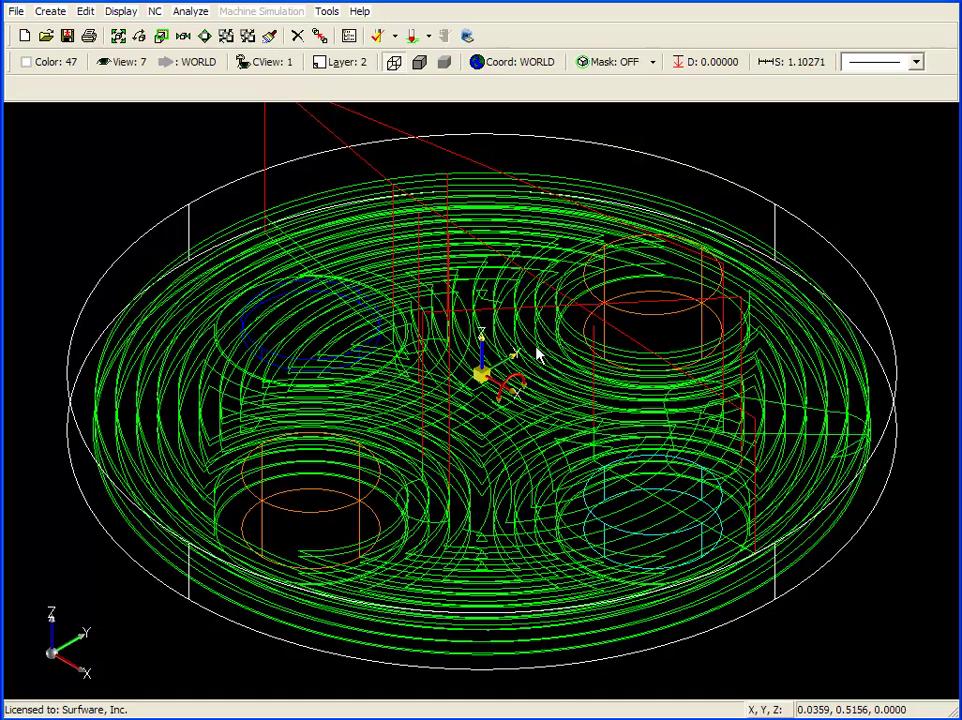
pyautogui.press('1')
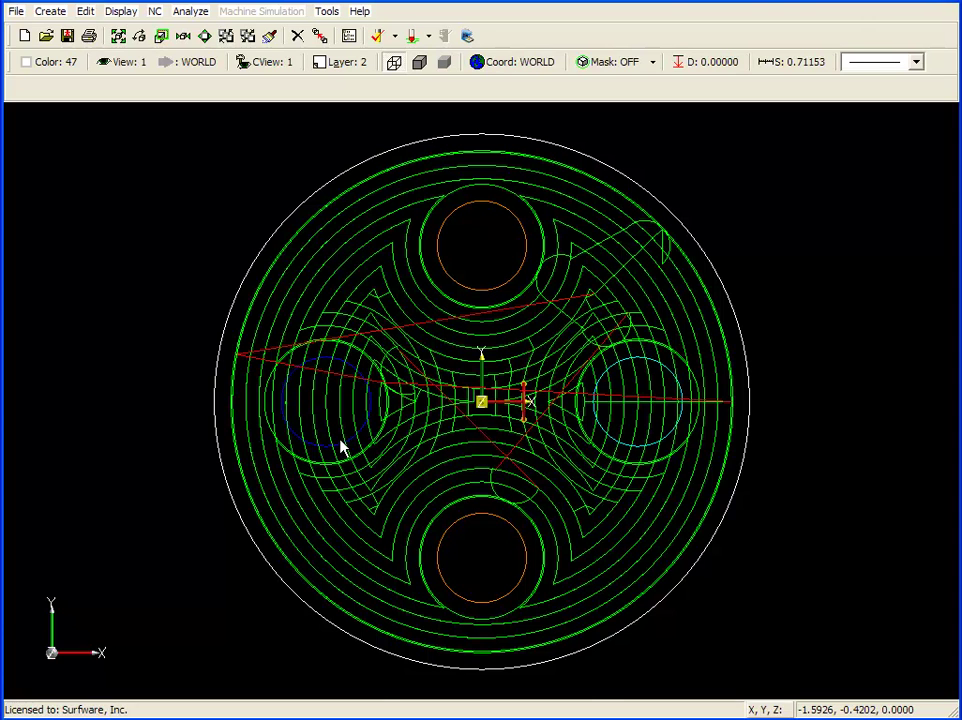
pyautogui.press('2')
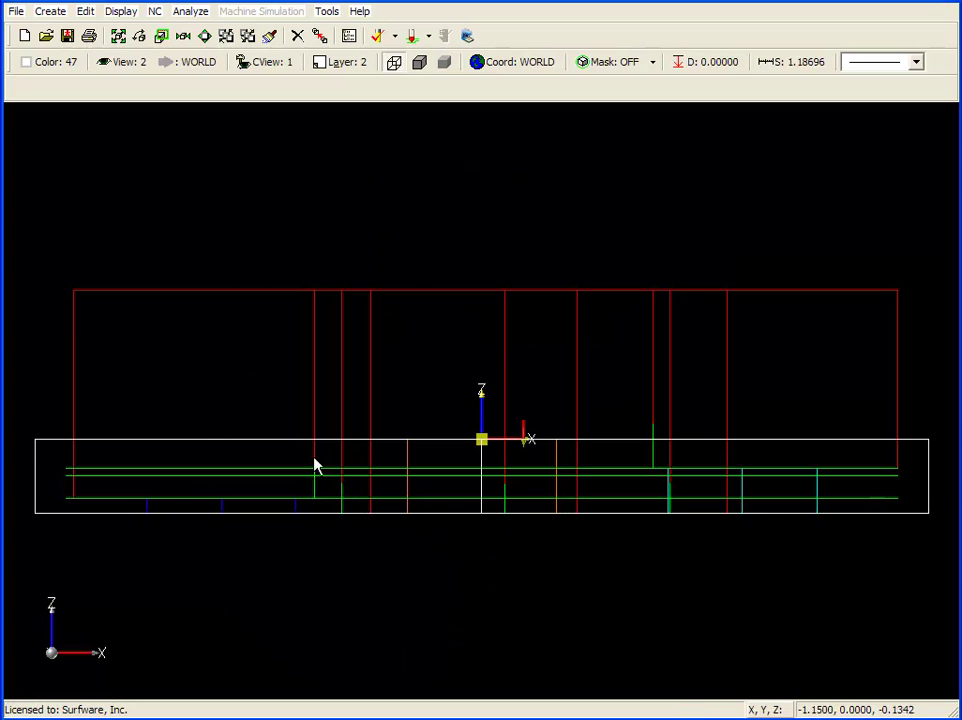
pyautogui.scroll(2, 238, 488)
pyautogui.scroll(1, 238, 488)
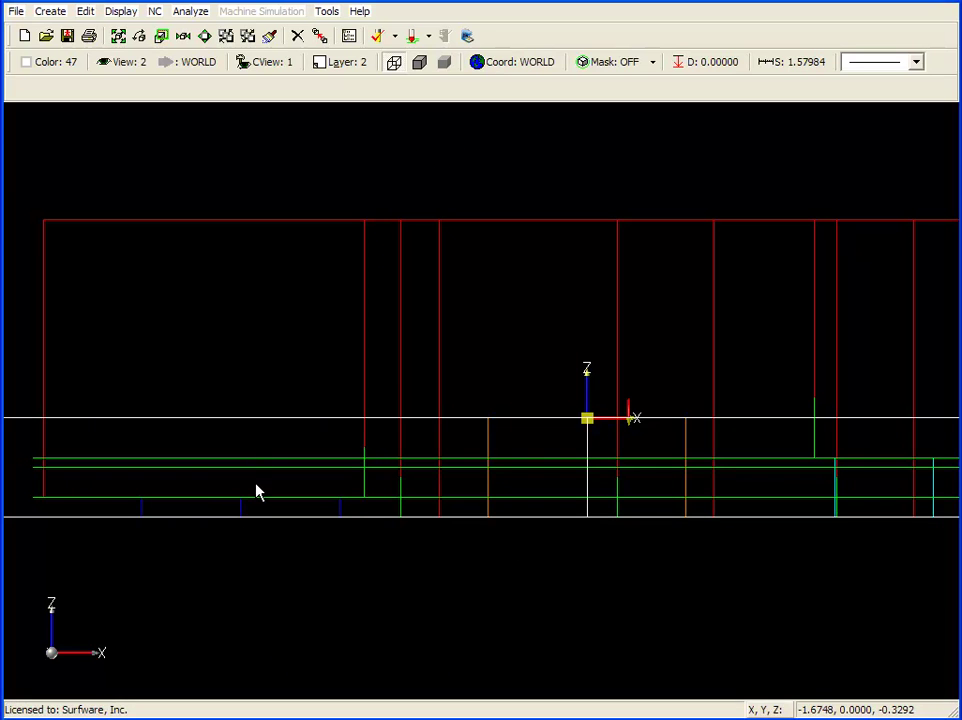
pyautogui.press('7')
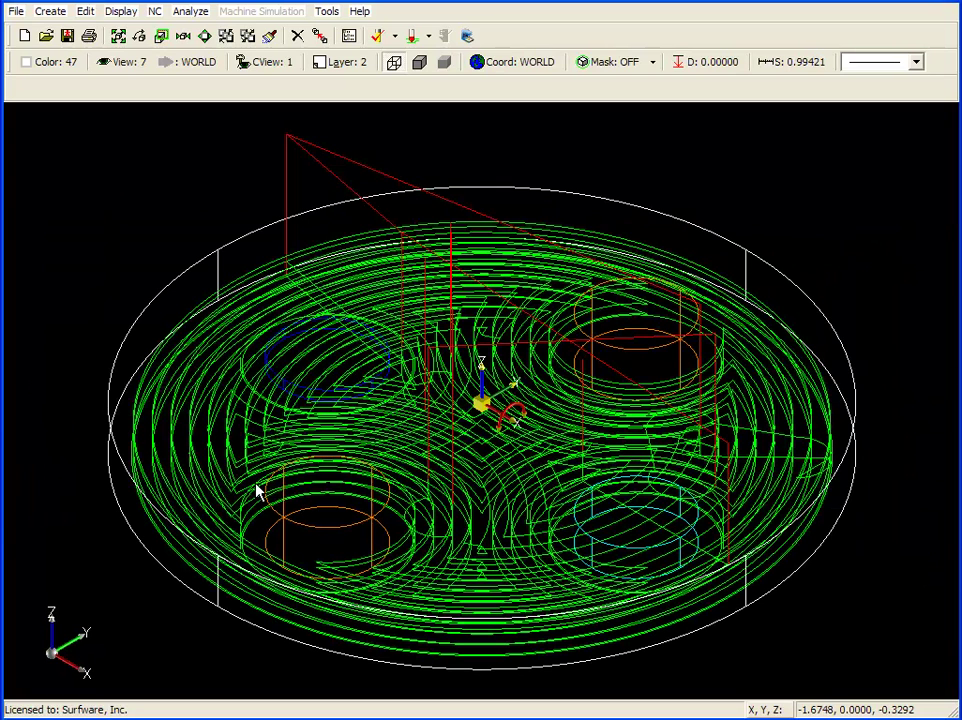
# - Run Toolpath Verification on the regenerated pocket toolpath
pyautogui.click(378, 35)
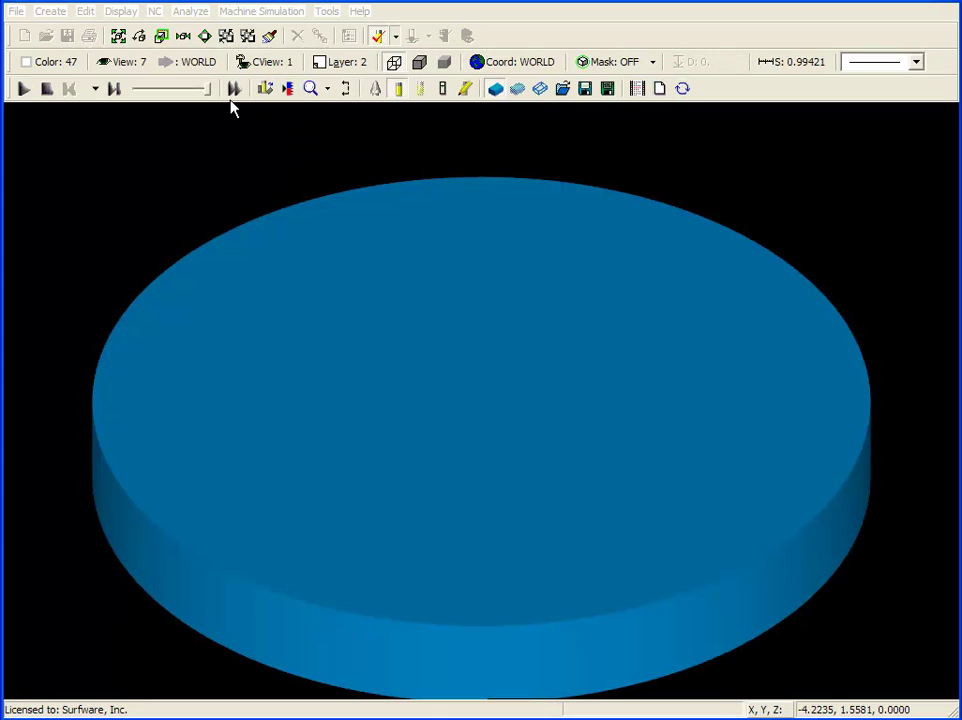
pyautogui.click(23, 88)
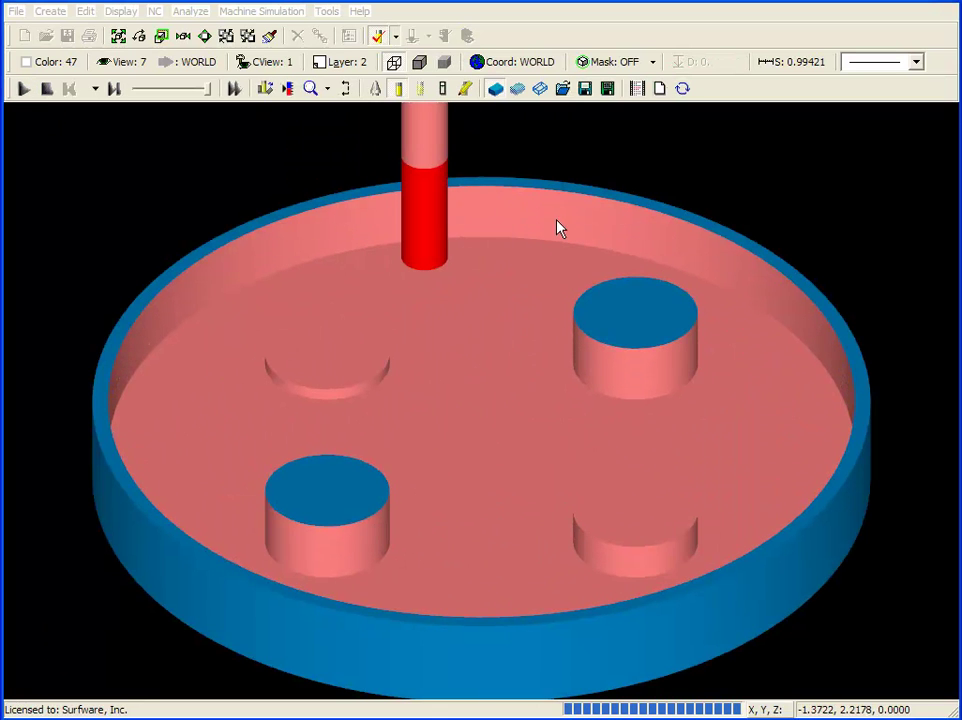